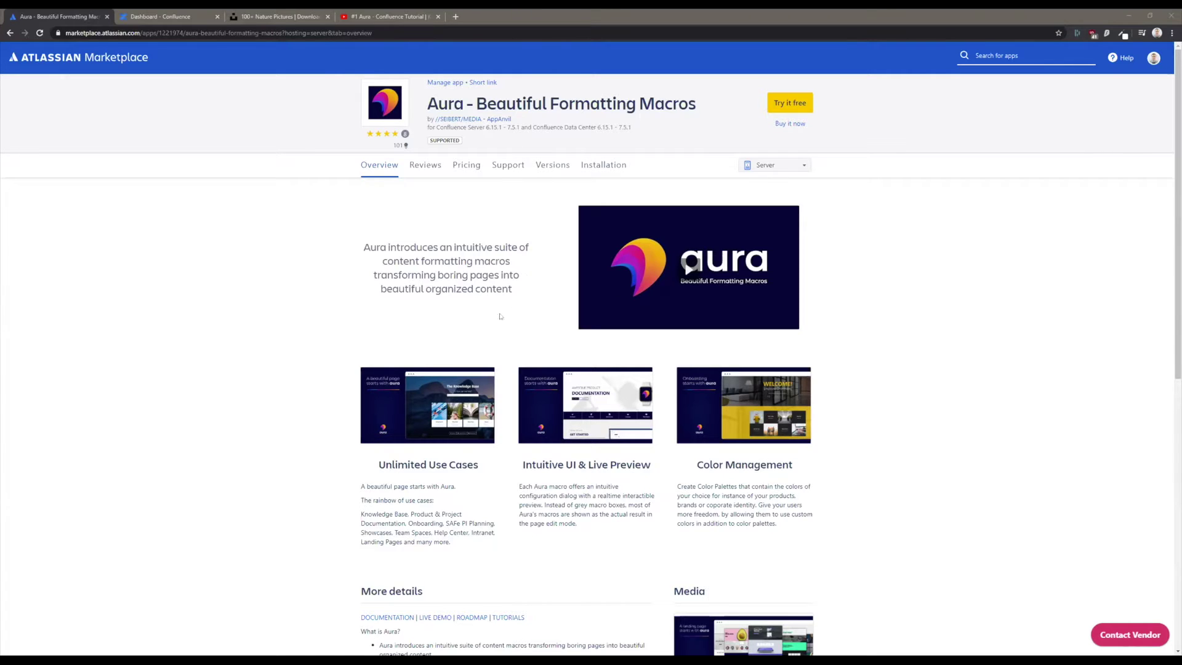
Step: Enlarge the Unlimited Use Cases screenshot and page forward to the Color Management slide
click(453, 405)
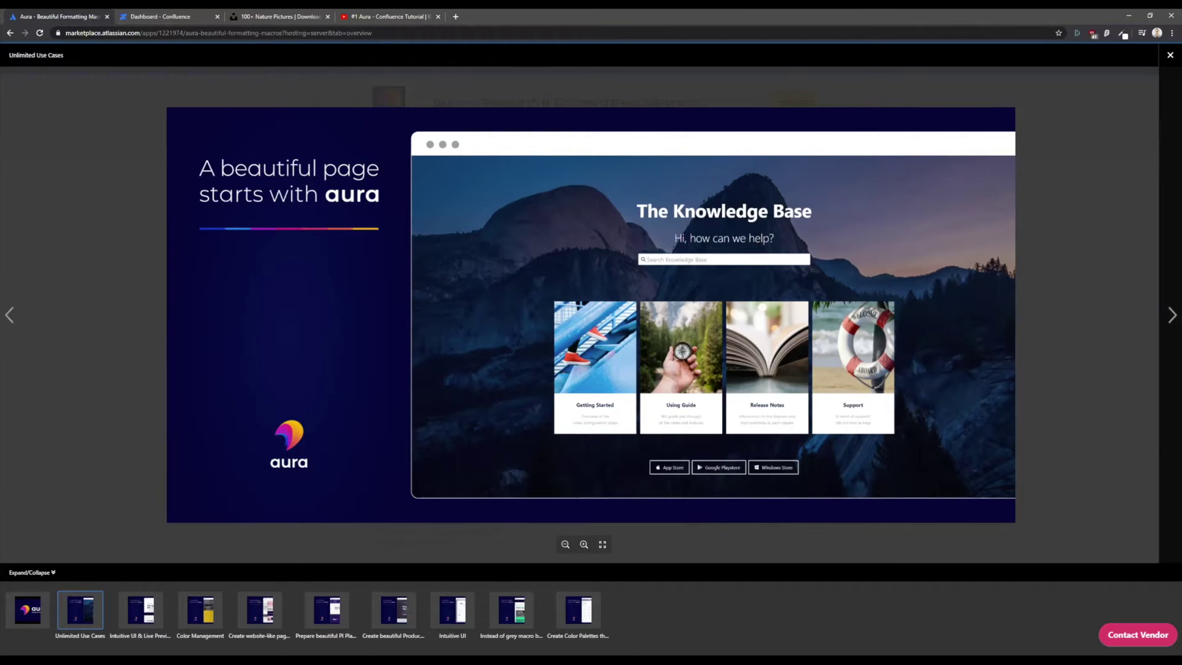
click(1172, 315)
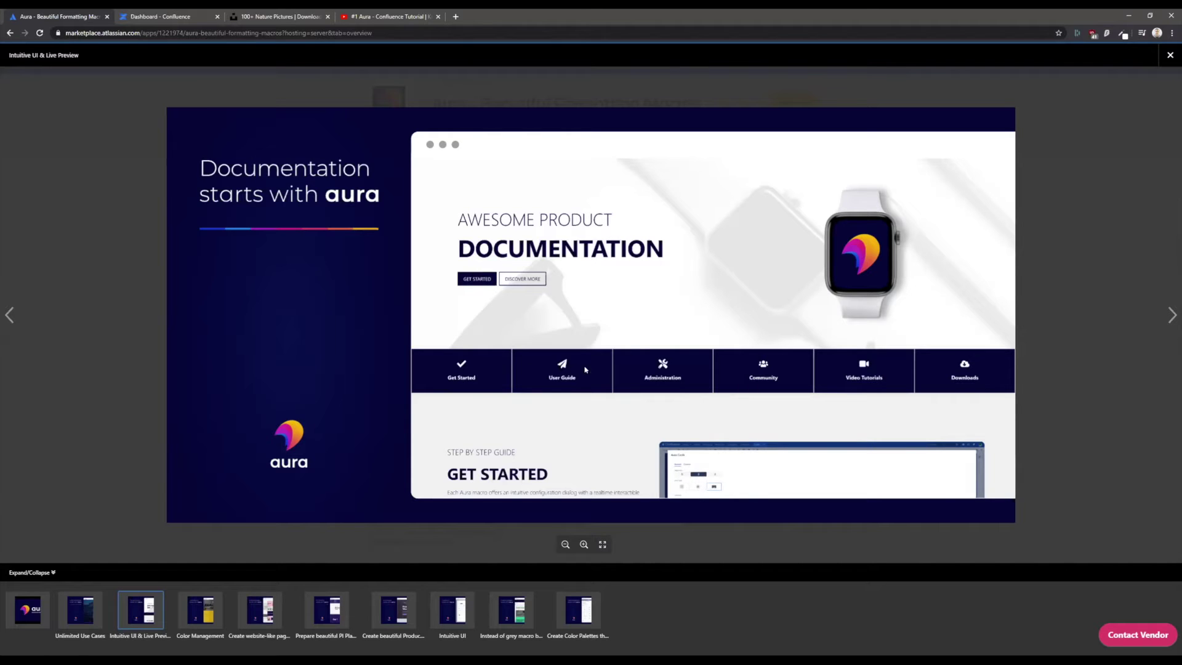
click(1169, 316)
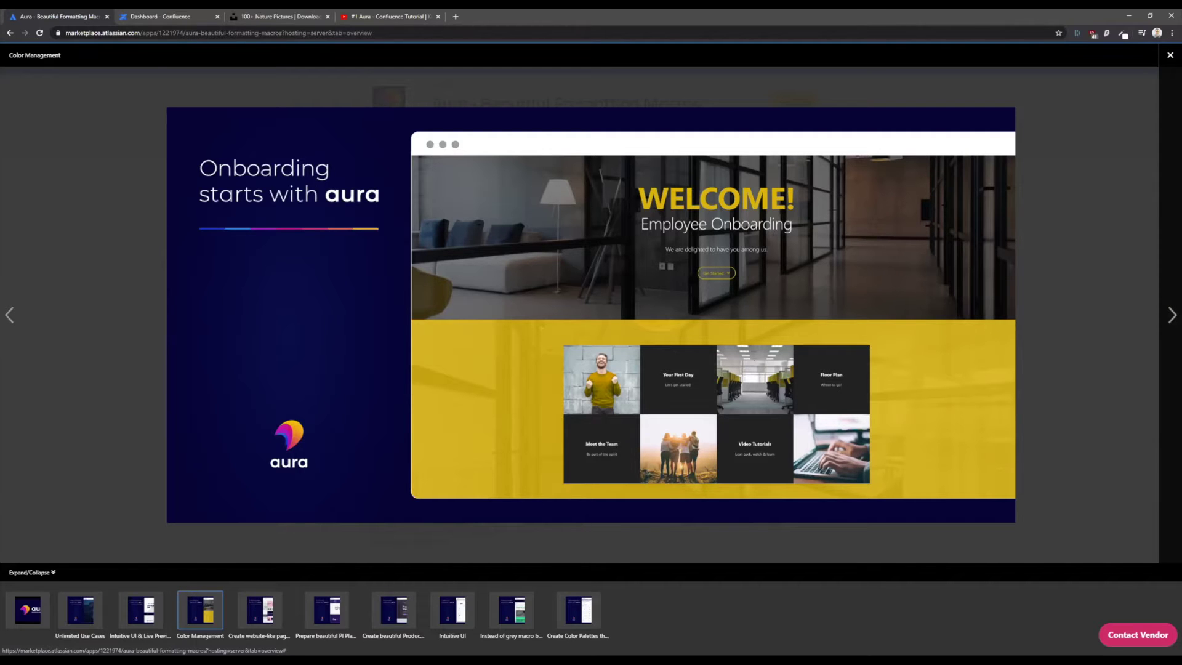
Step: Page past the website-like pages and PI Planning screenshots to the Product Showcases slide
click(1172, 315)
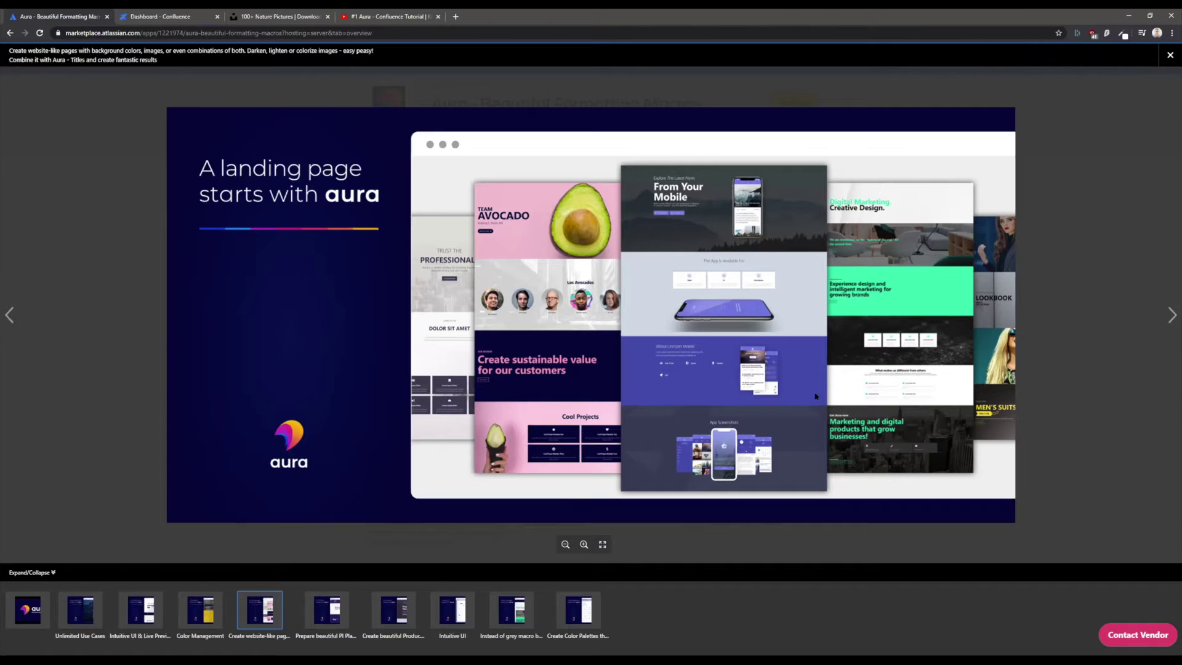
click(1167, 315)
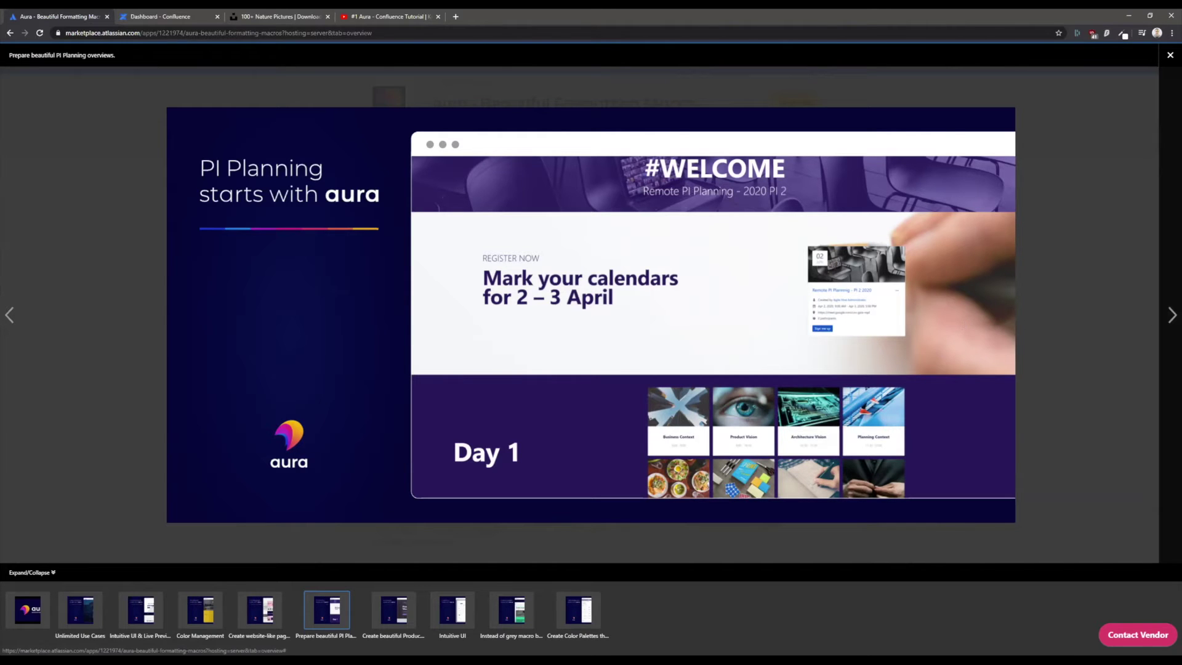
click(1172, 315)
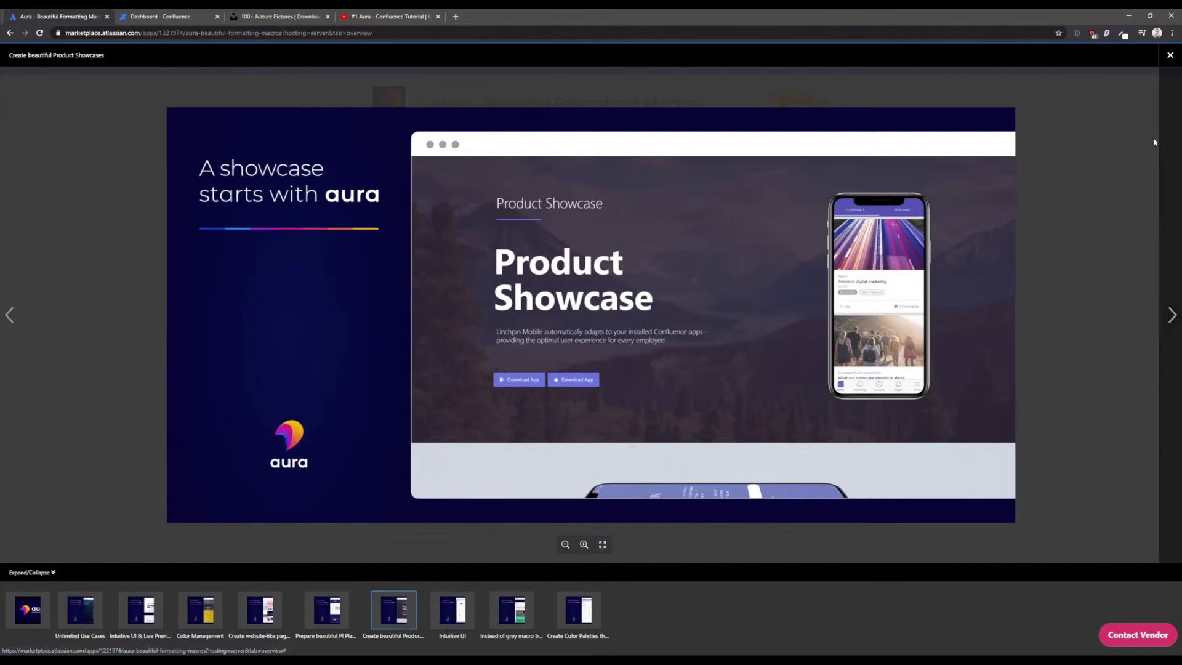
Step: Close the screenshot slideshow and scroll the Aura Marketplace listing
click(1120, 86)
scroll(400, 375, down, 2)
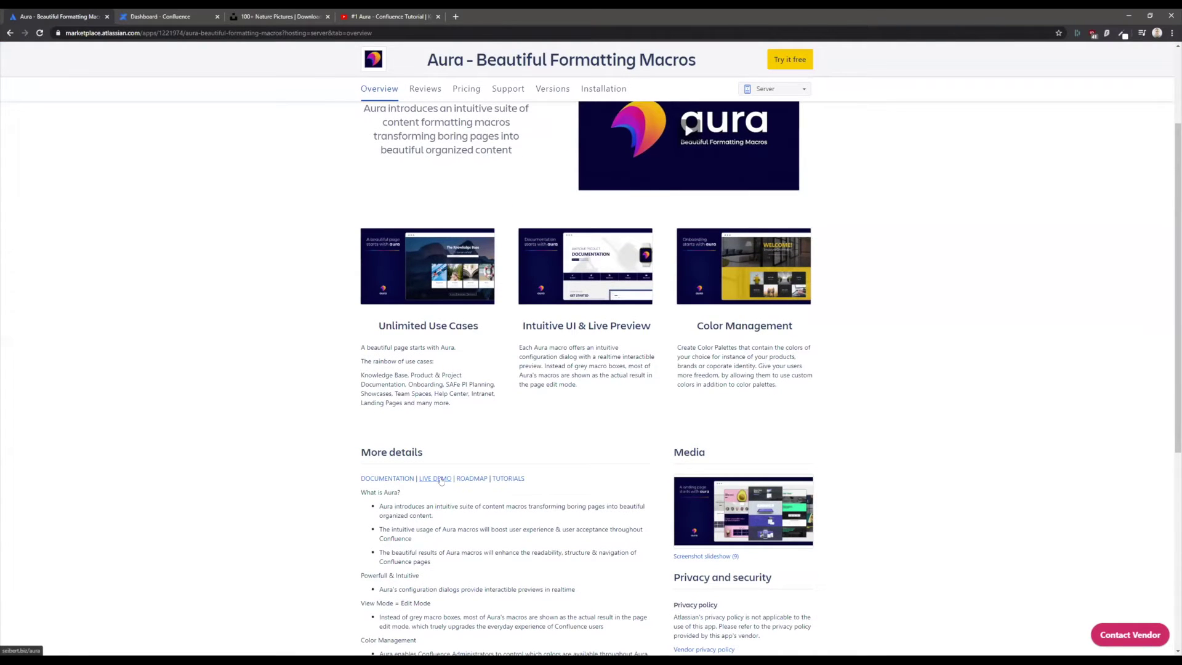
scroll(441, 481, up, 1)
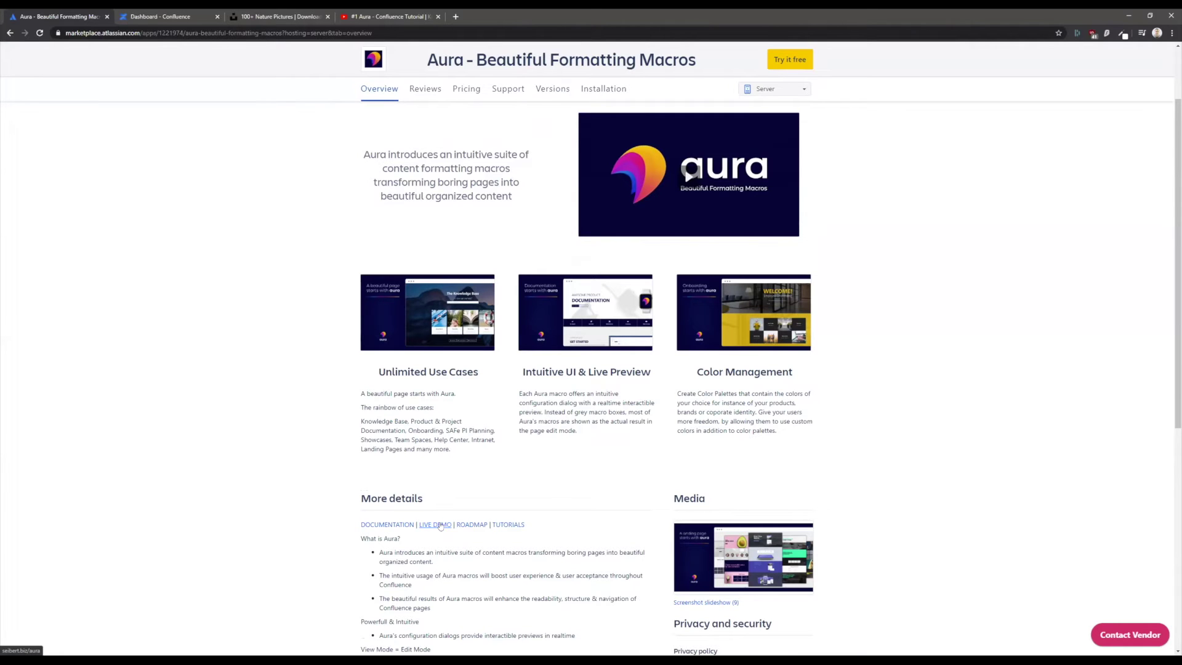
scroll(441, 525, up, 2)
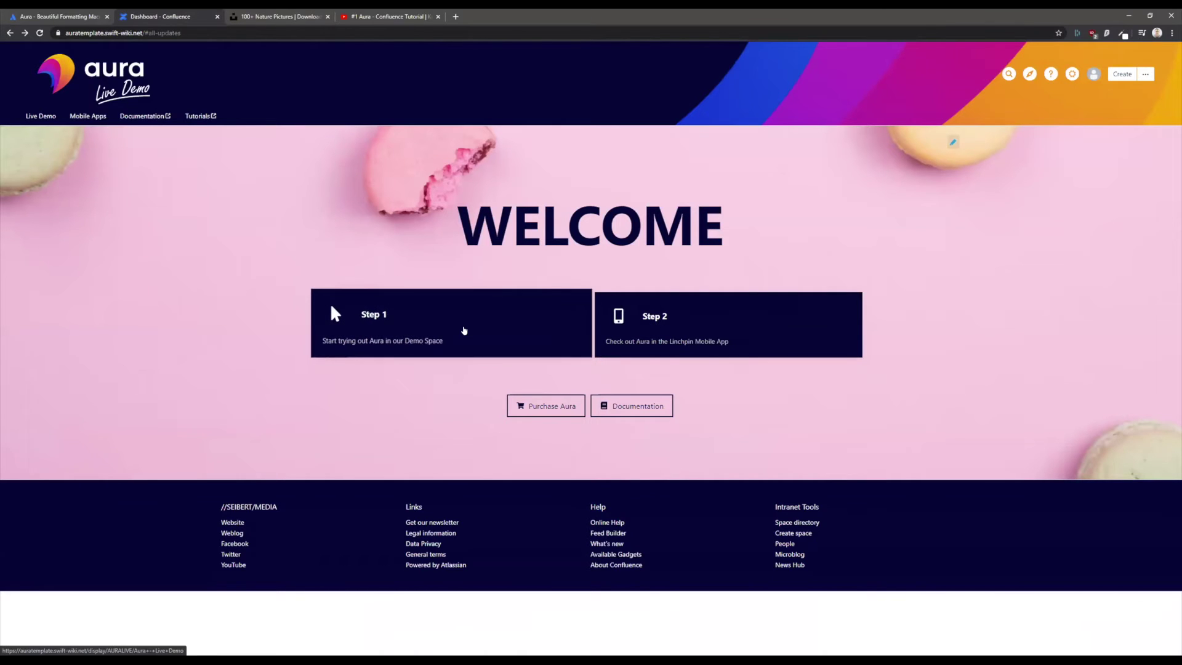
Step: Enter the Aura demo space via Step 1 and open the Knowledge Base use-case example page
click(464, 331)
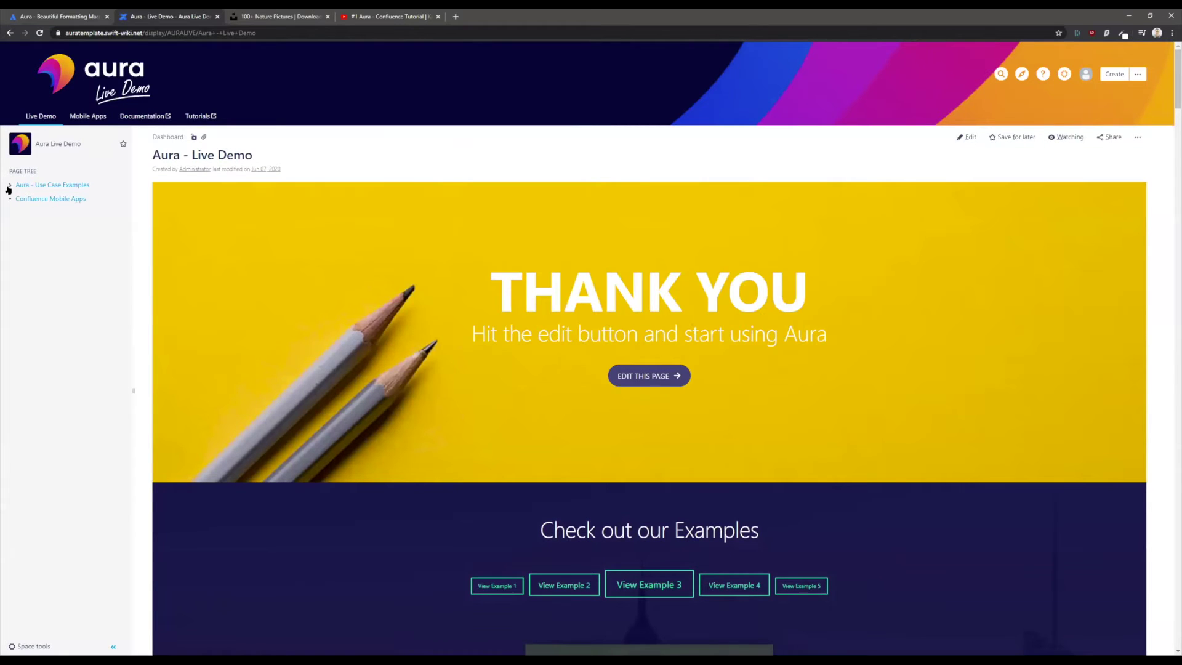
click(10, 185)
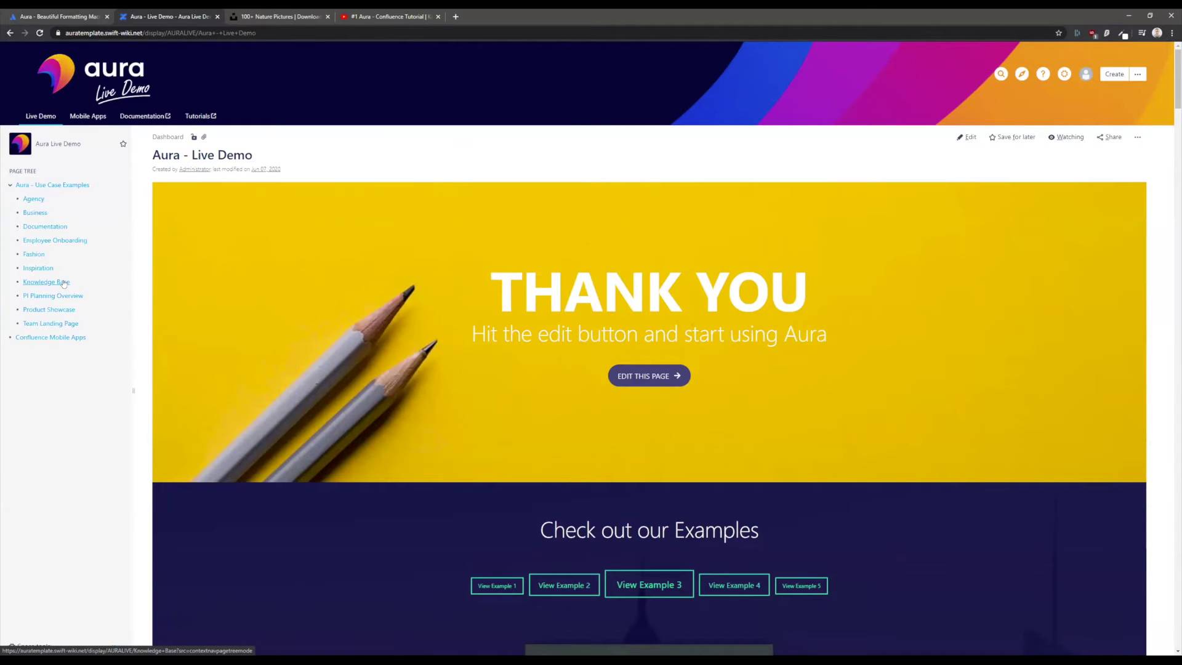
click(46, 282)
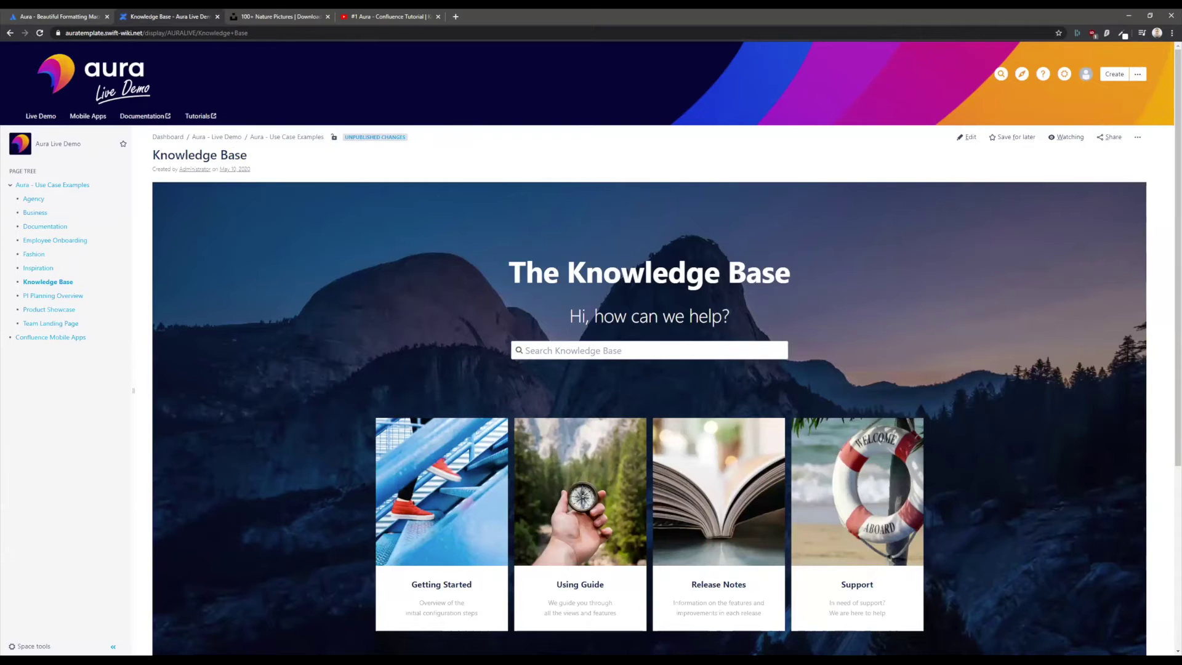
scroll(649, 370, down, 2)
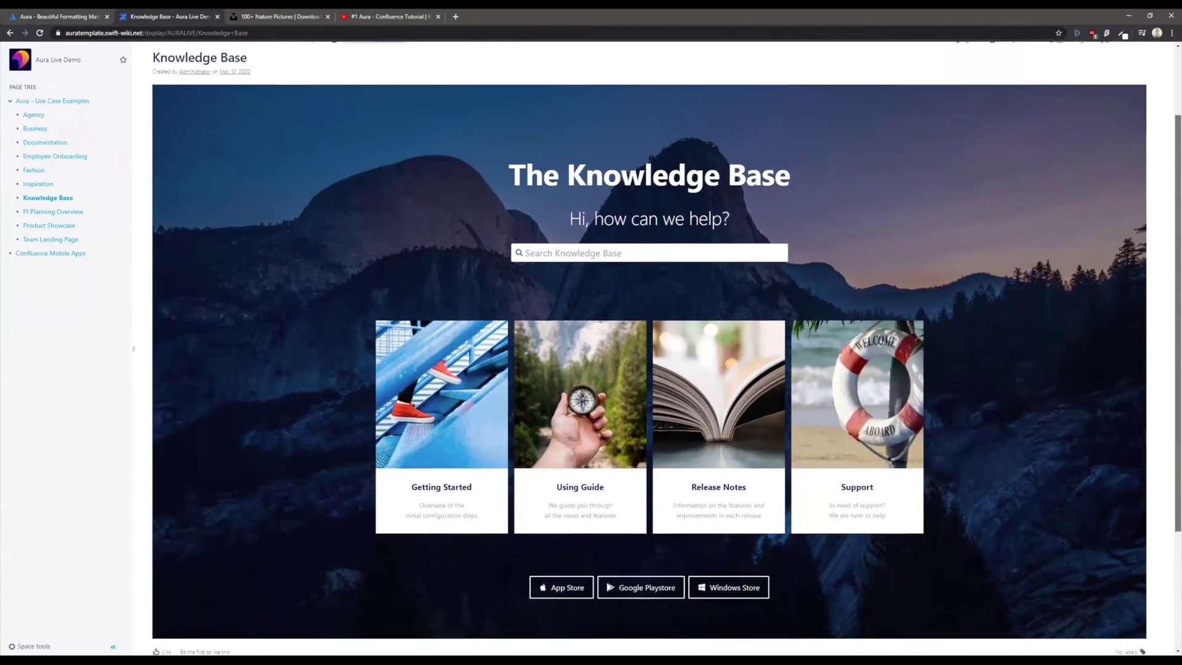
scroll(649, 369, up, 1)
scroll(1126, 261, down, 1)
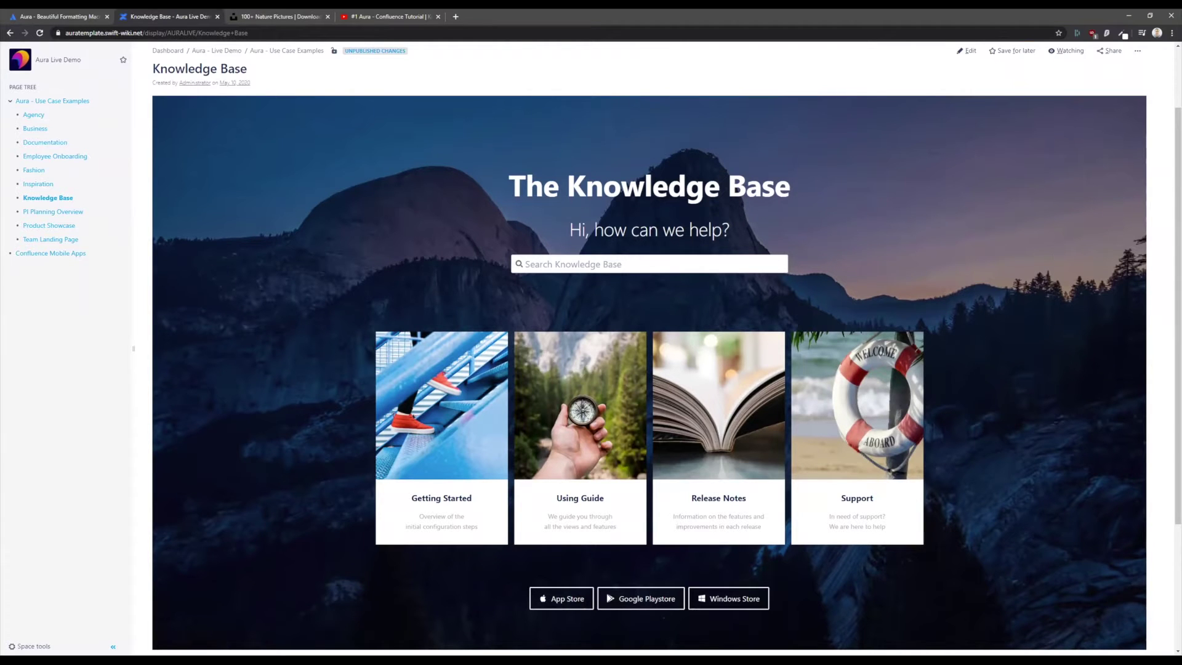
scroll(1008, 258, up, 2)
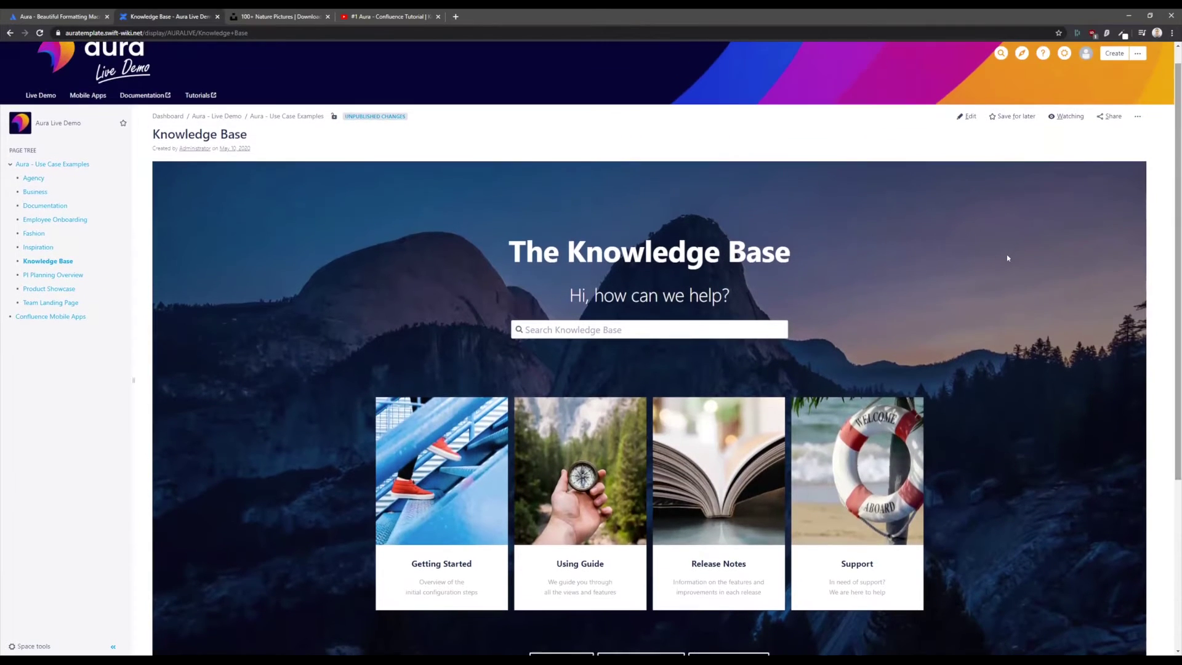
scroll(981, 245, up, 1)
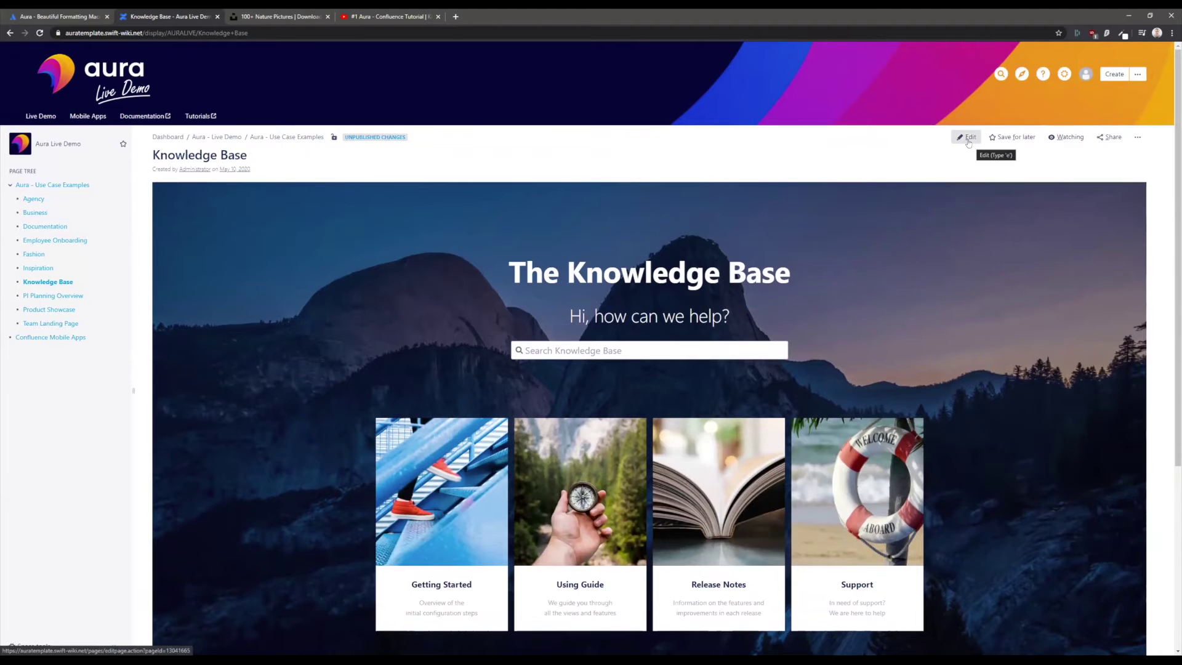
Step: Put the Knowledge Base page into edit mode and look over its Aura macro blocks
click(968, 142)
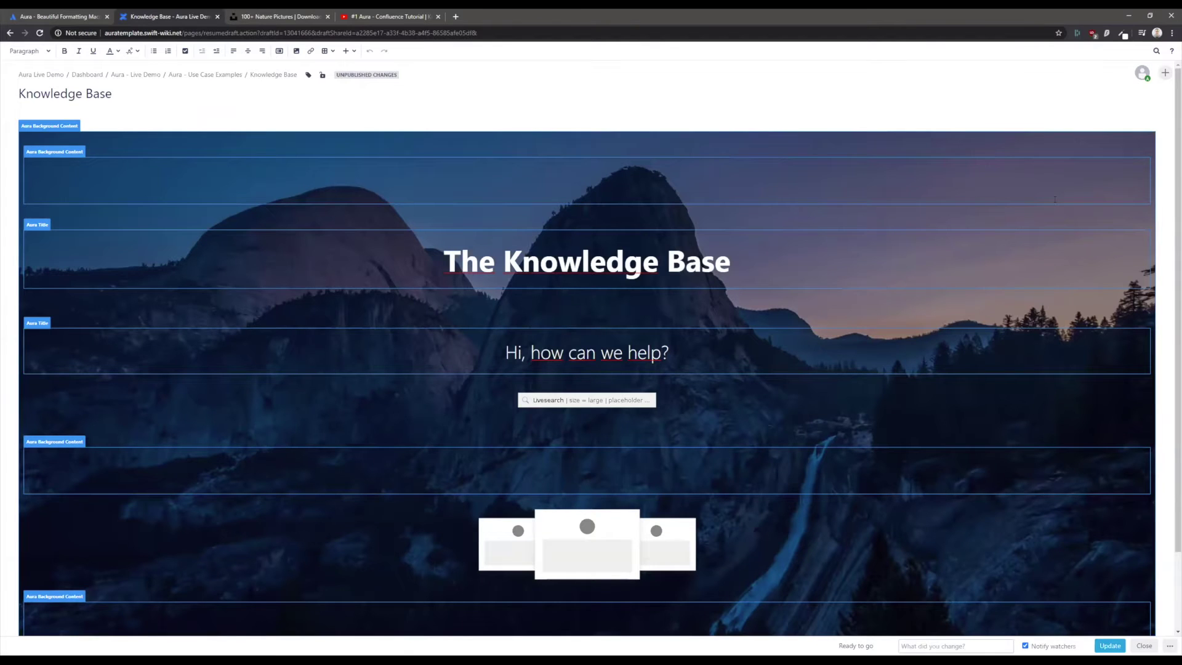
scroll(588, 347, down, 1)
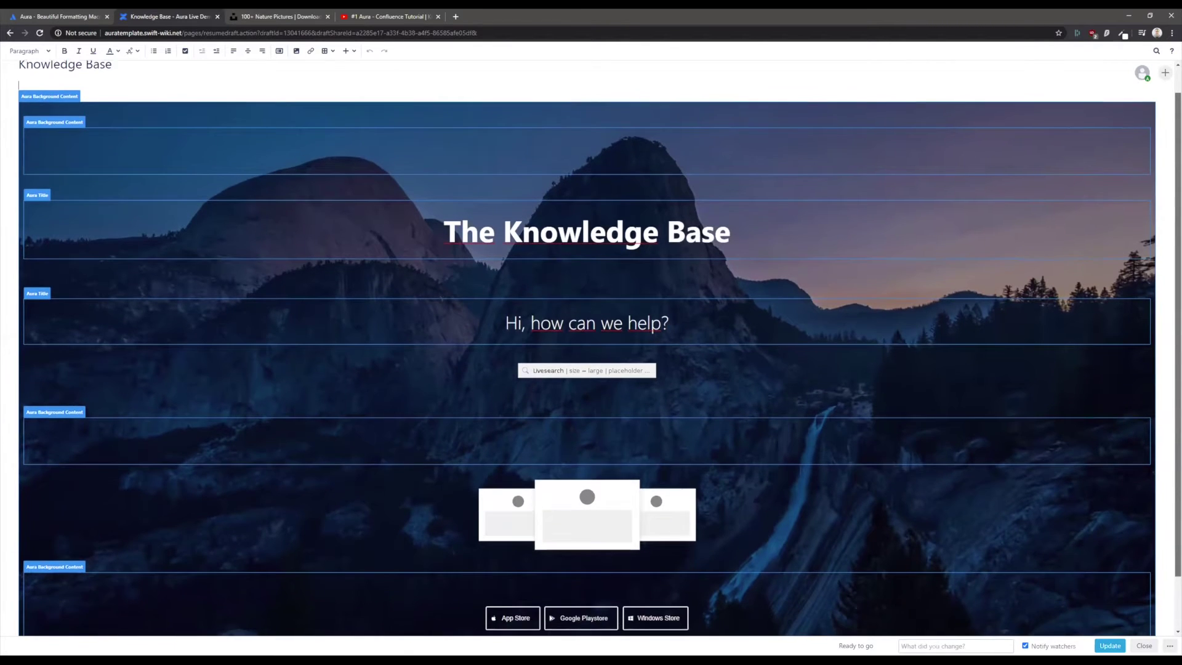
scroll(587, 348, down, 1)
scroll(912, 251, up, 2)
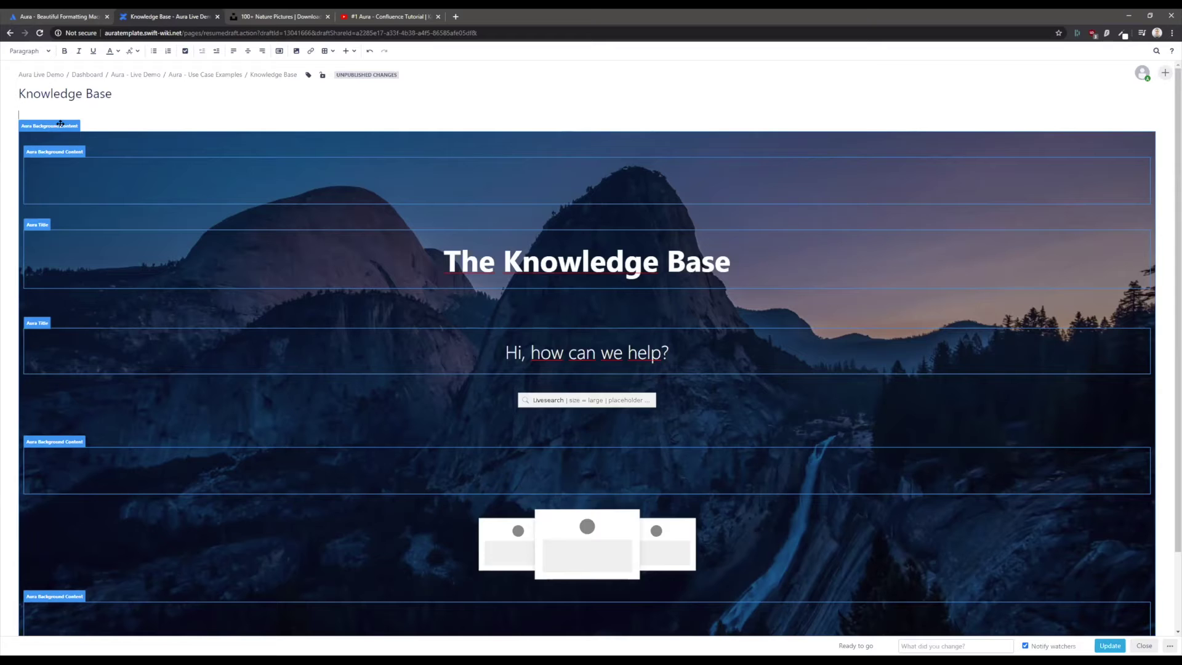
Step: Select the outermost Aura Background Content block and adjust its minimum height
drag(60, 123, 90, 228)
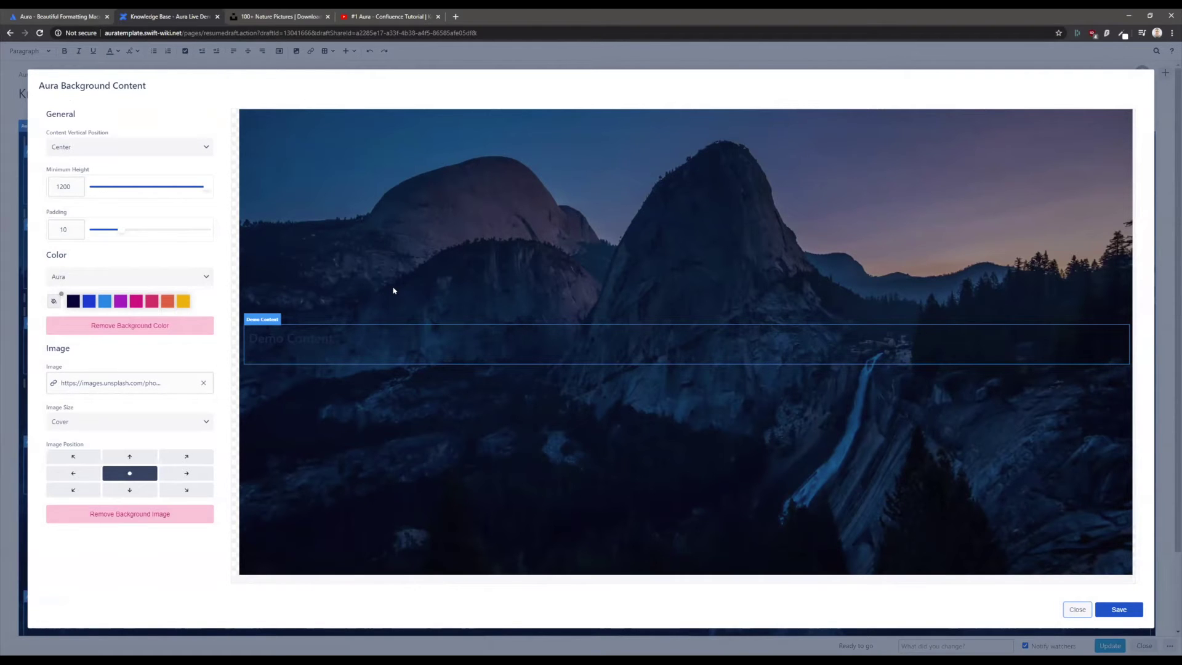
mouse_move(204, 187)
mouse_down()
mouse_move(152, 191)
mouse_move(207, 191)
mouse_up()
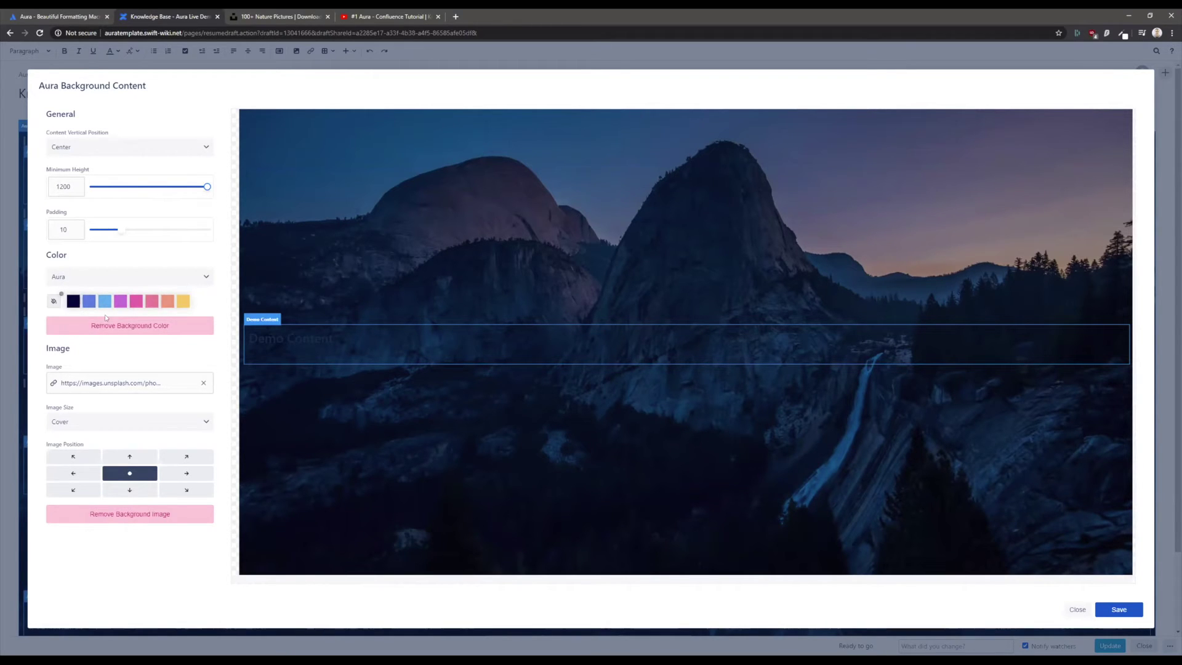
Step: Try magenta, then semi-transparent FFFFFF overlays, then remove the background colour entirely
click(135, 301)
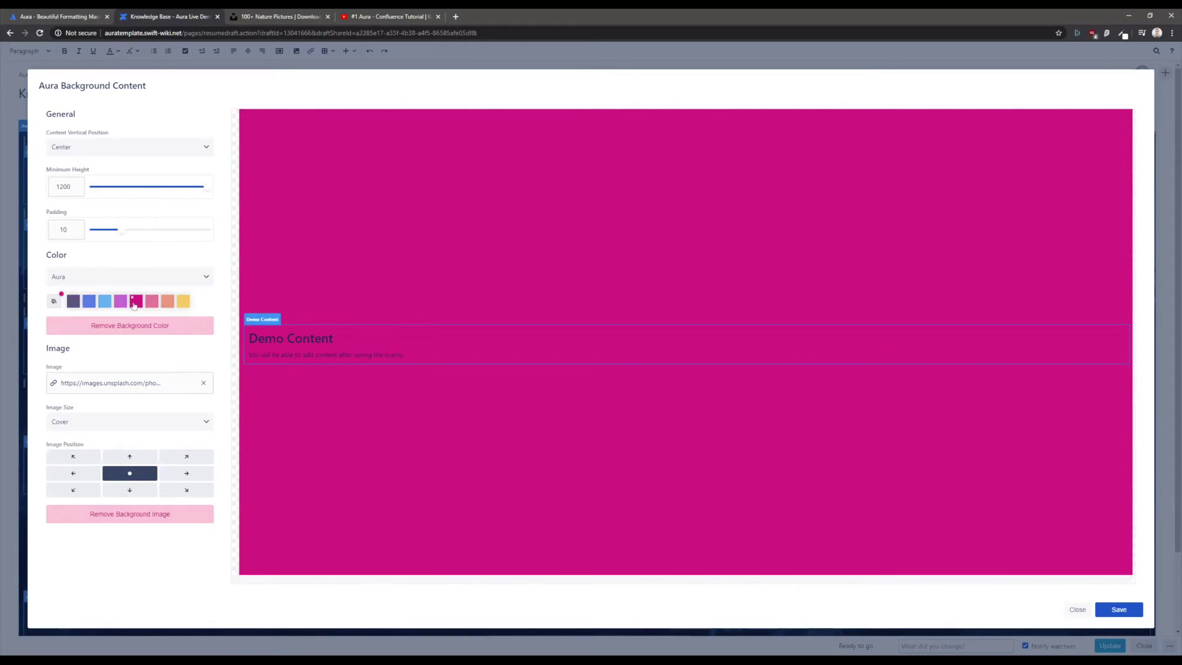
click(53, 301)
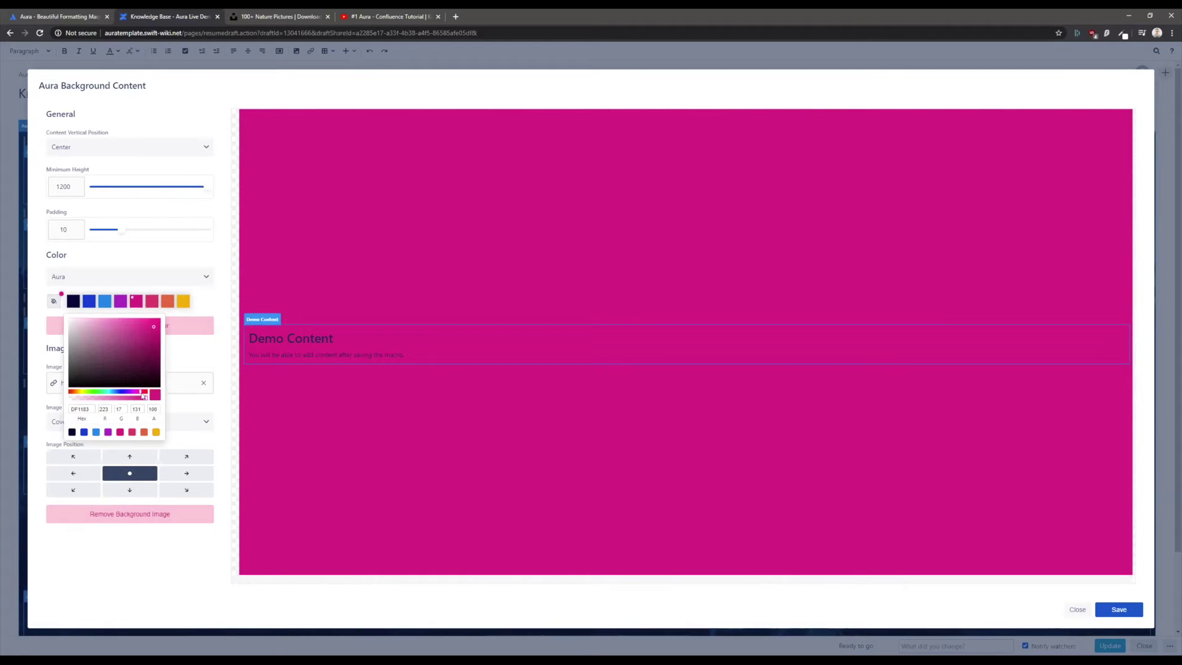
drag(145, 398, 87, 400)
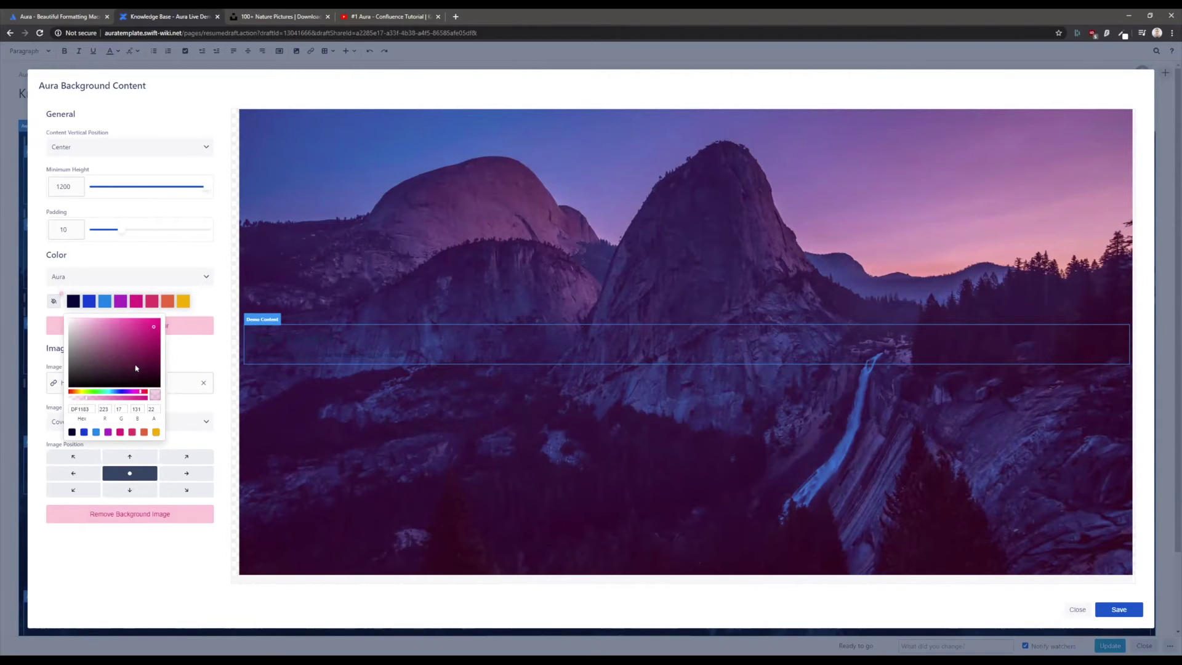
mouse_move(137, 338)
mouse_down()
mouse_move(68, 385)
mouse_move(121, 397)
mouse_up()
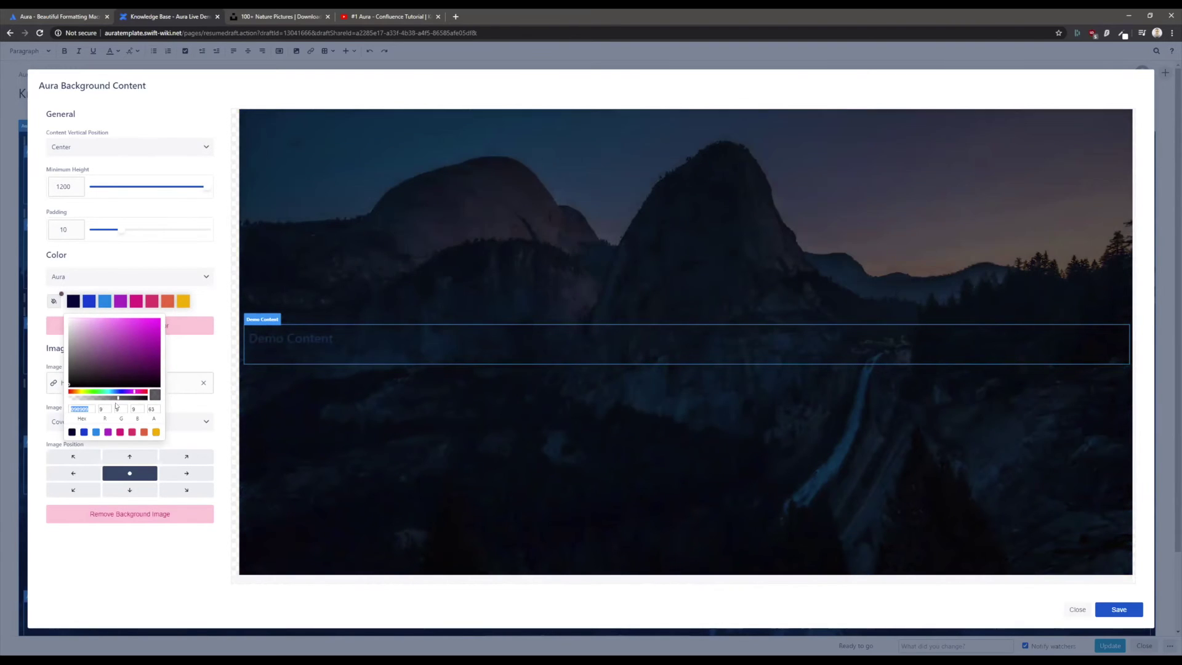
double_click(79, 409)
text(FFFFFF)
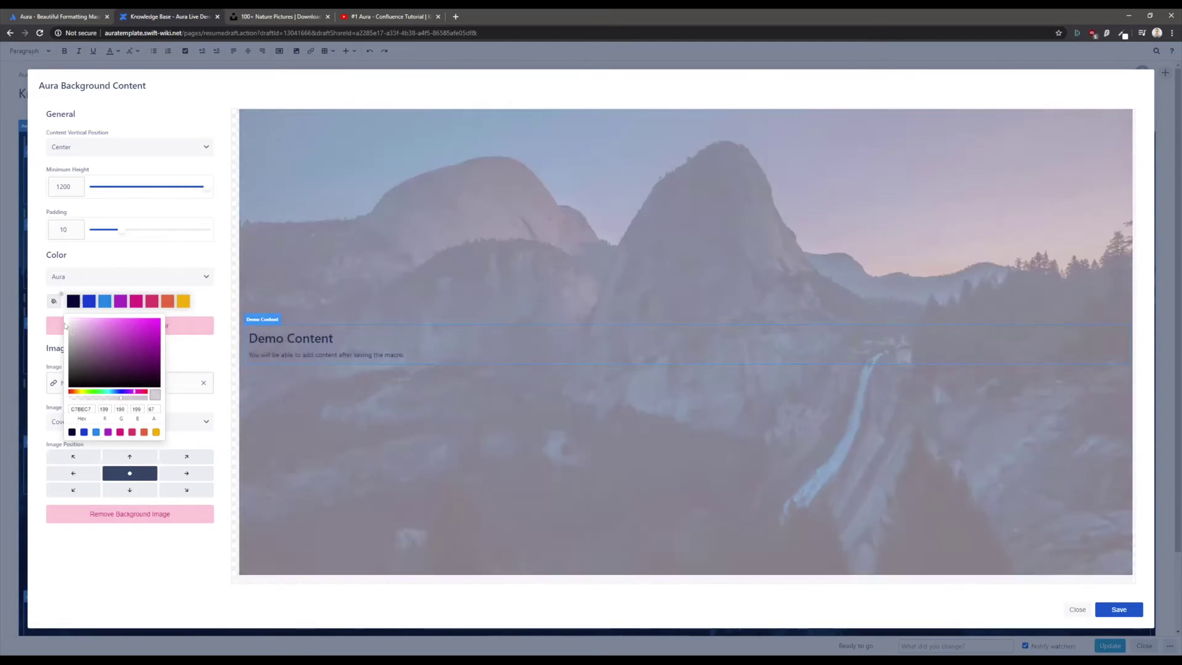
drag(118, 400, 91, 397)
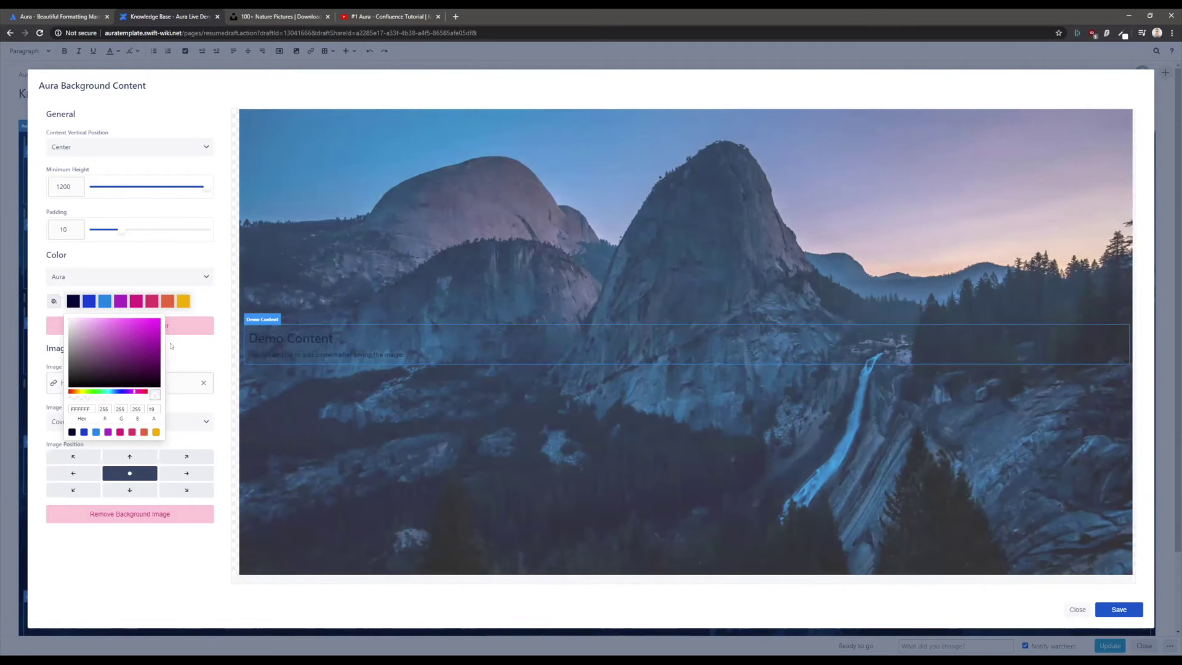
click(219, 261)
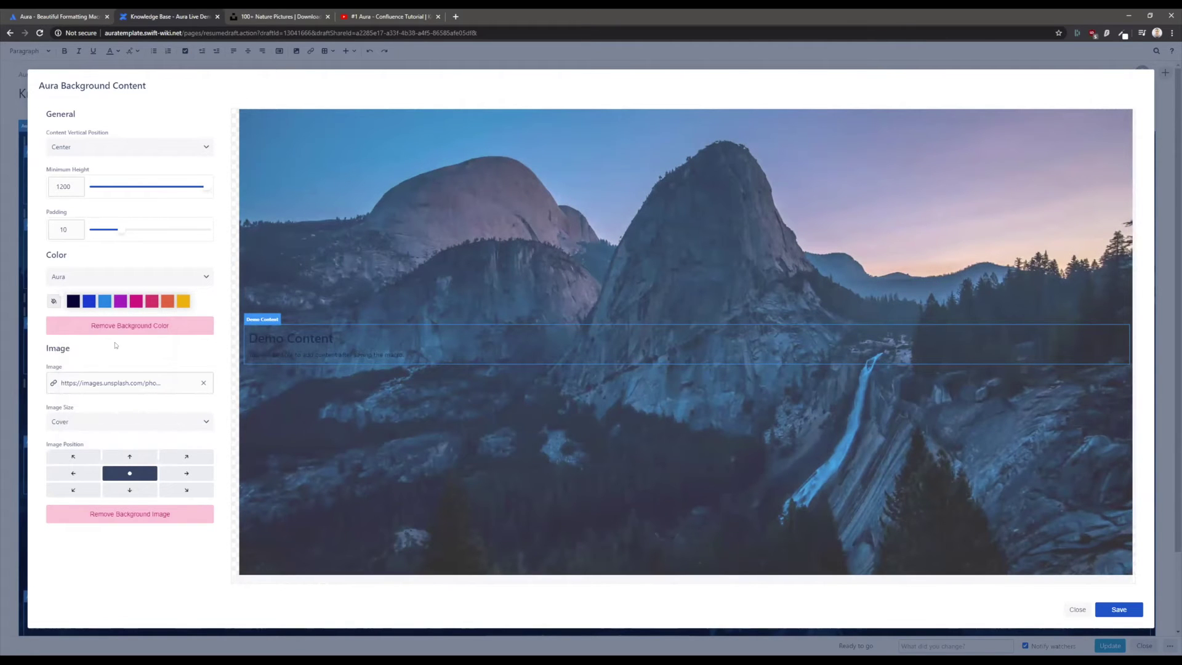
click(183, 330)
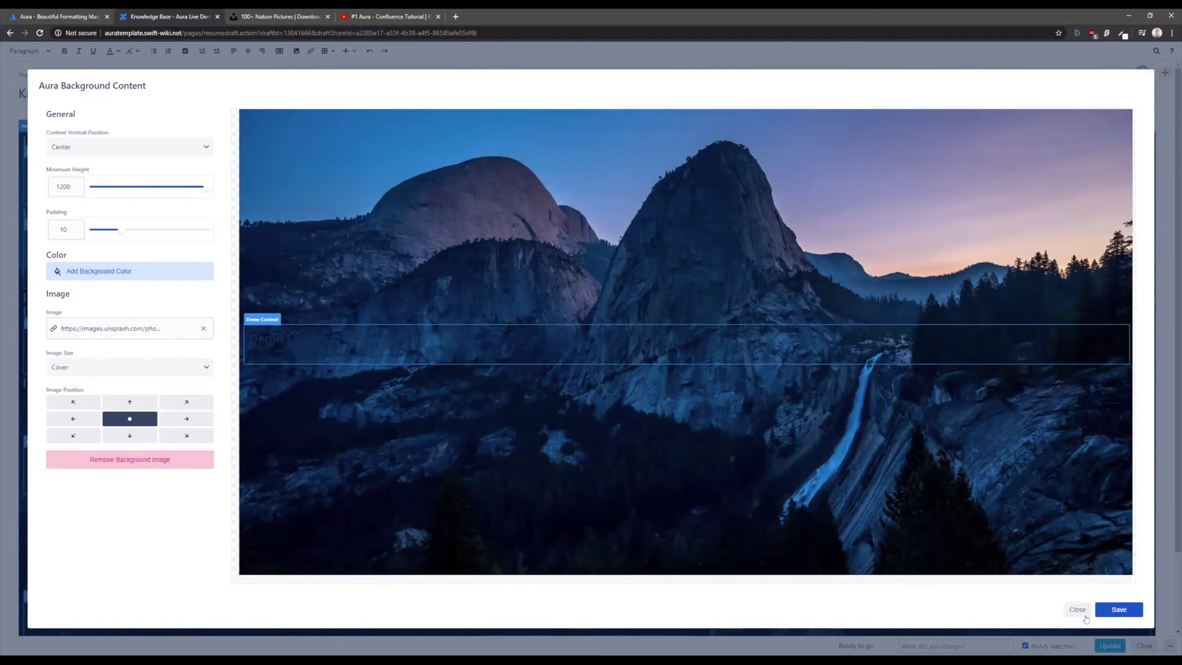
Step: Save the background block settings and open the main title block's settings
click(1101, 611)
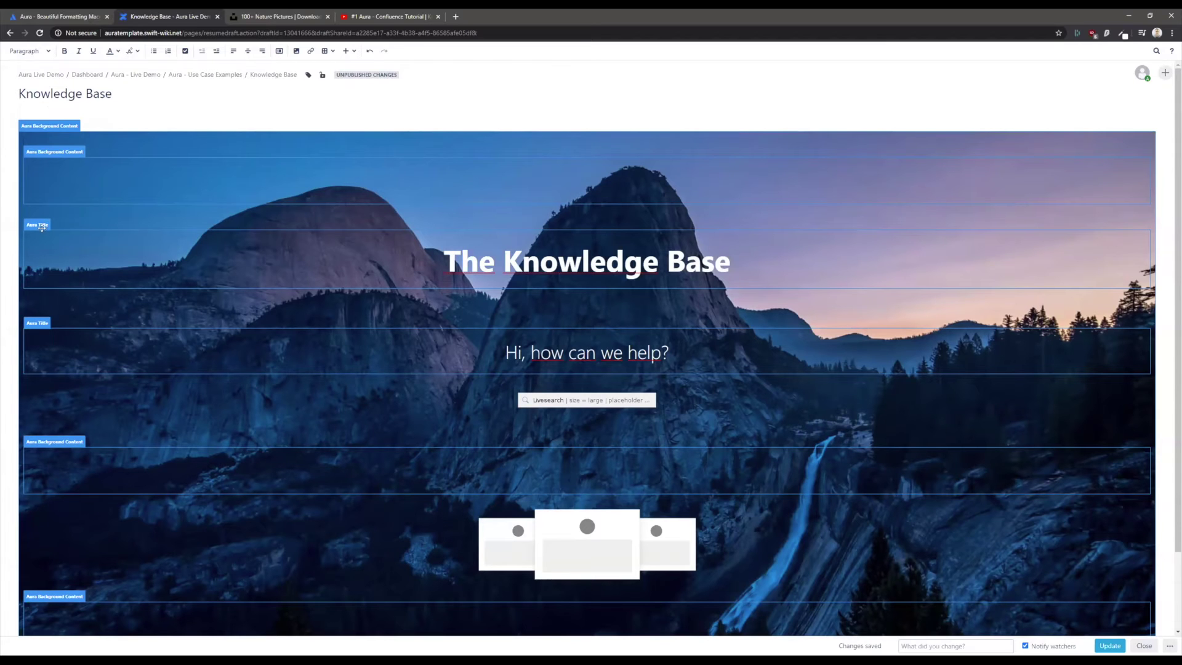
click(41, 225)
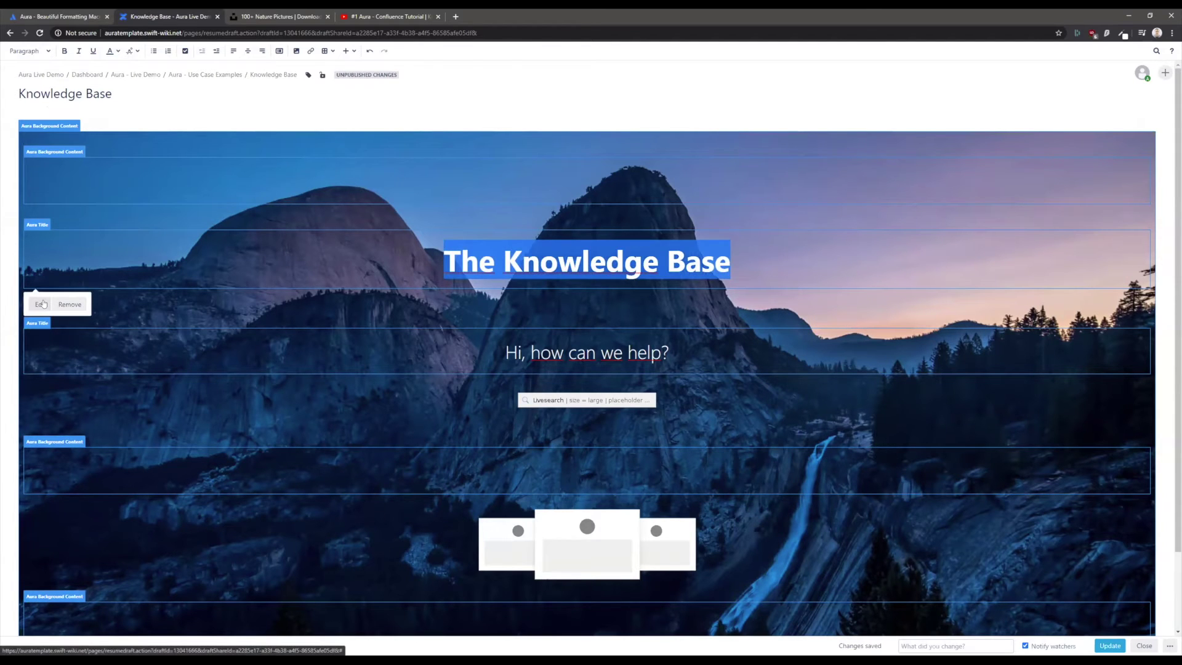
click(42, 303)
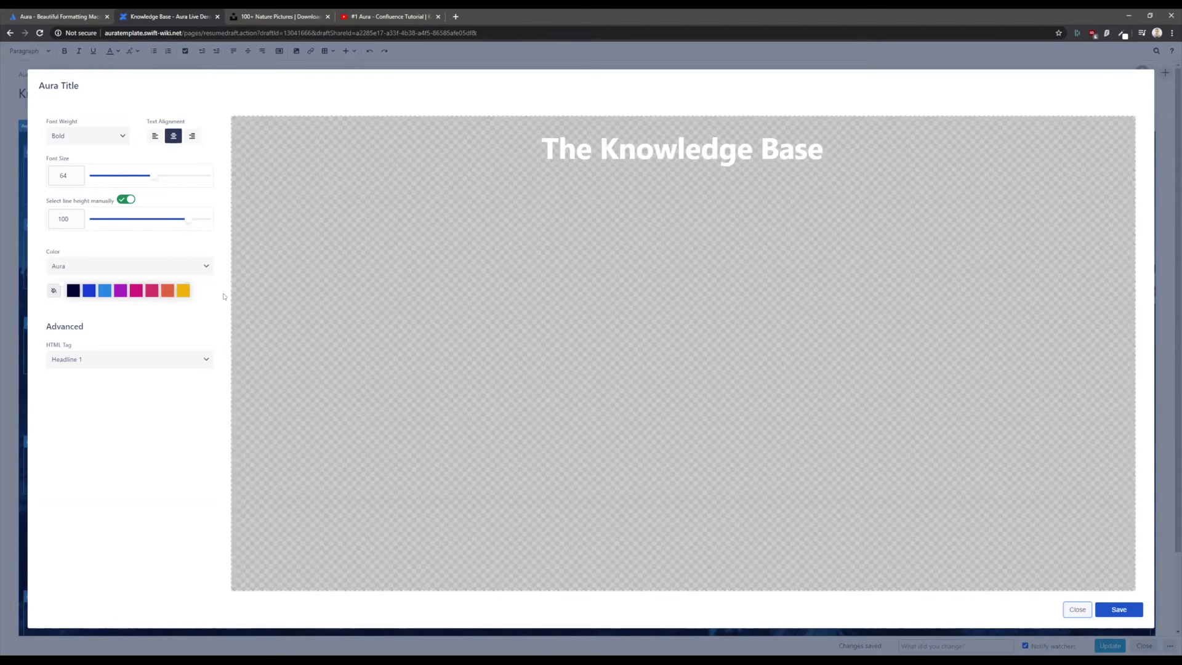
Step: Try the title's font size and the Default palette, keeping the Aura palette
mouse_move(150, 176)
mouse_down()
mouse_move(109, 178)
mouse_move(167, 179)
mouse_move(149, 185)
mouse_up()
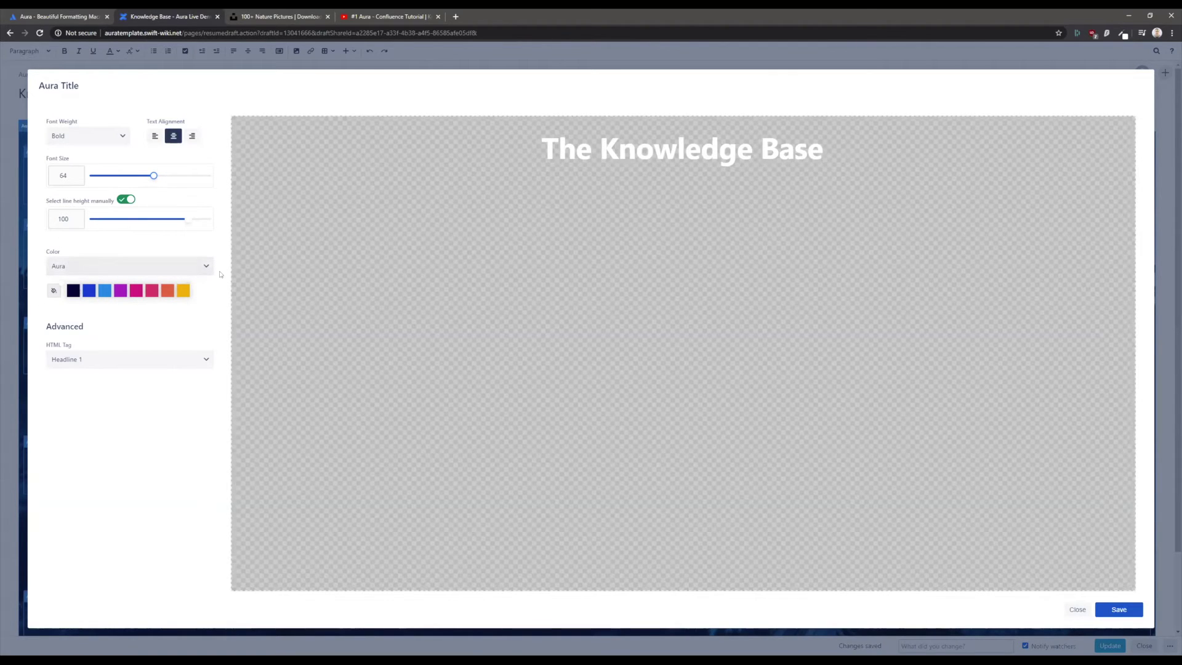
drag(43, 251, 64, 252)
click(65, 253)
click(83, 268)
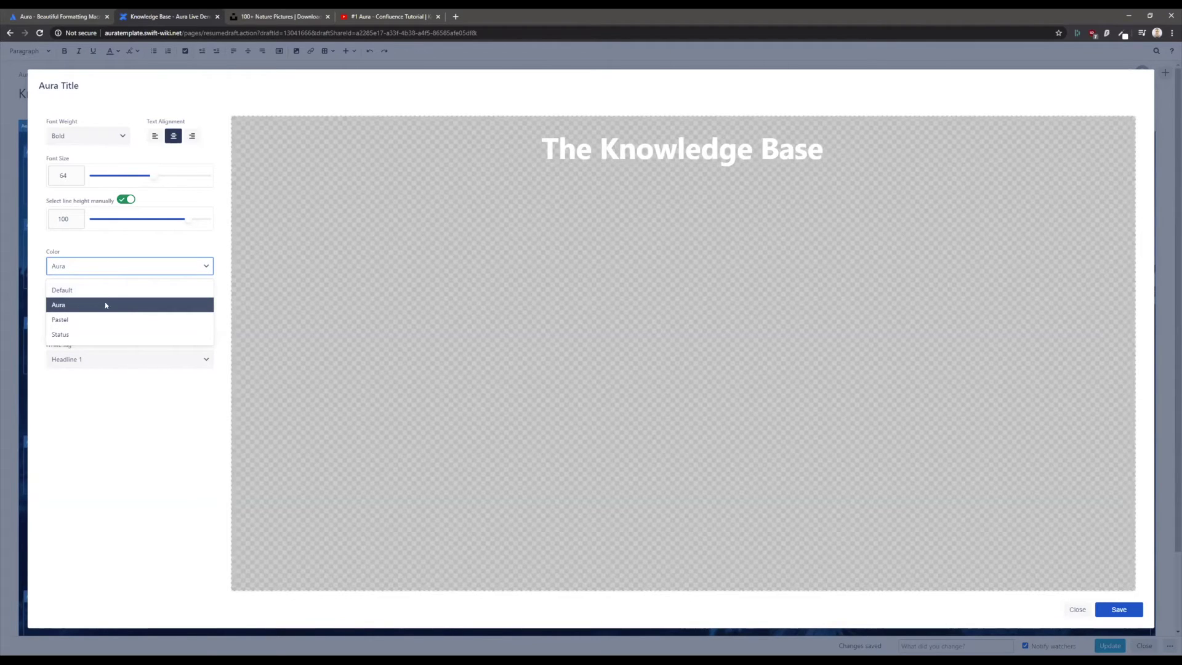
click(70, 295)
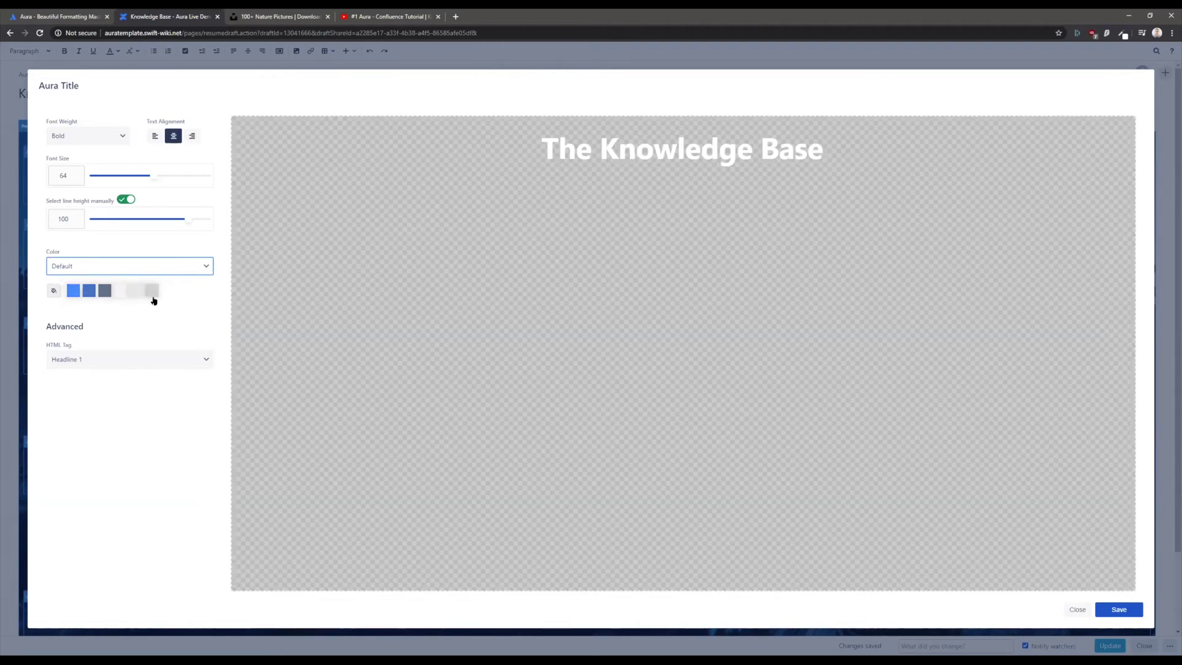
click(182, 270)
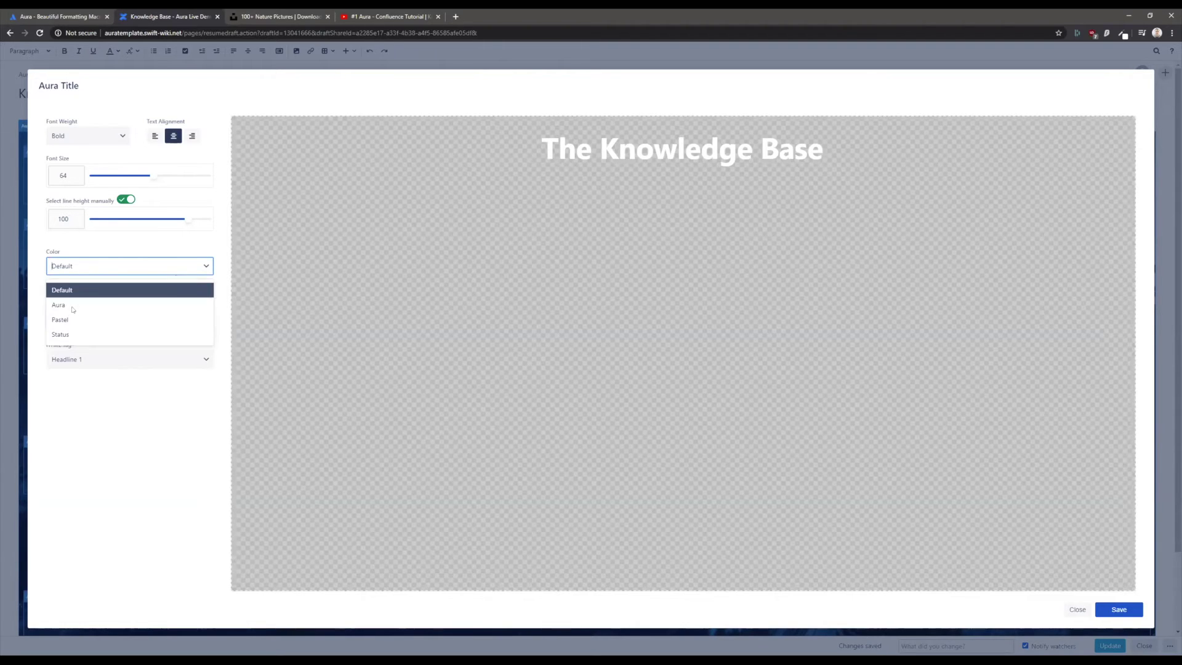
click(71, 308)
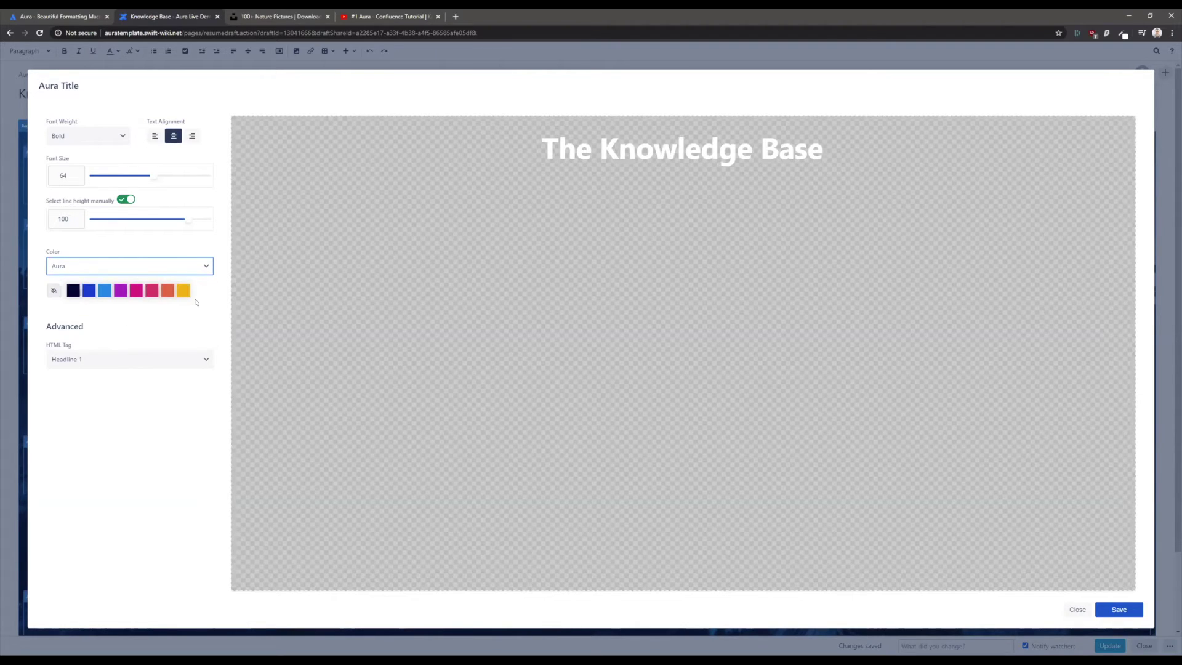
click(205, 271)
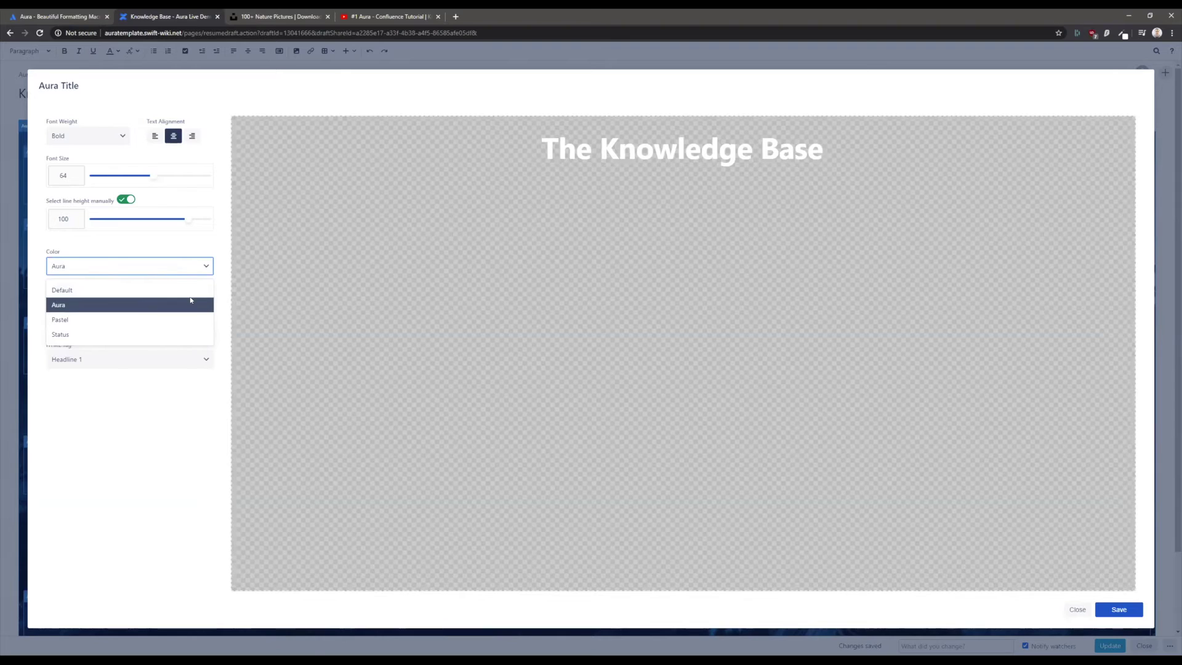
click(190, 303)
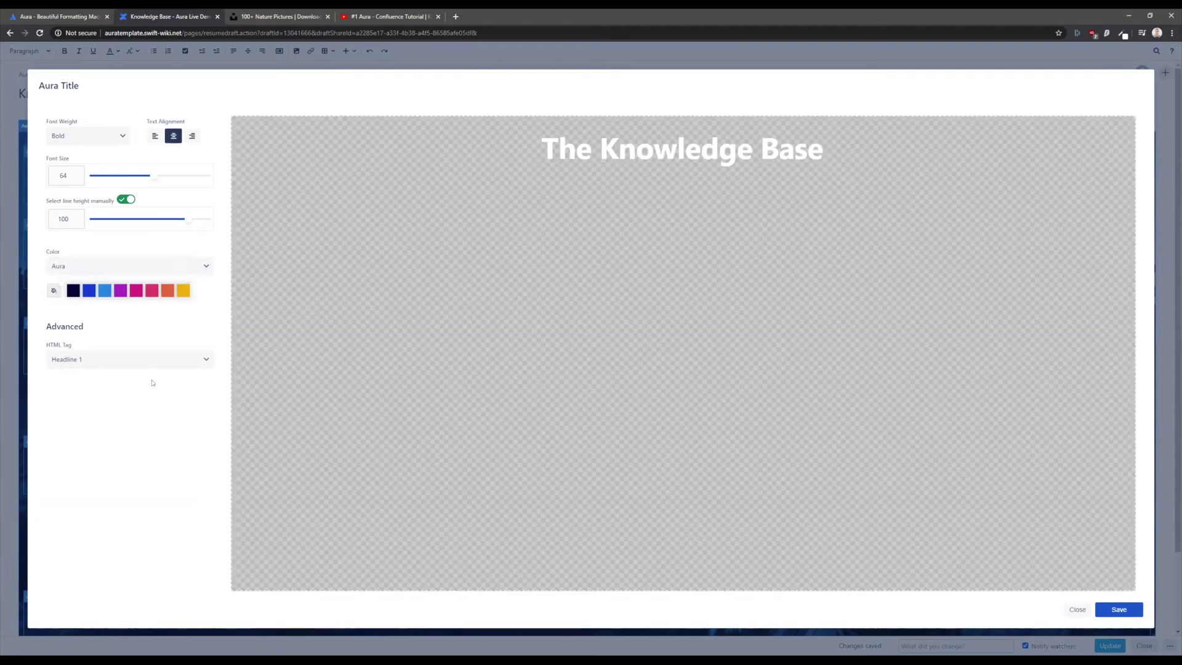
Step: Close the title settings unchanged and select the greeting, live search, store-button and image-card blocks
click(1071, 609)
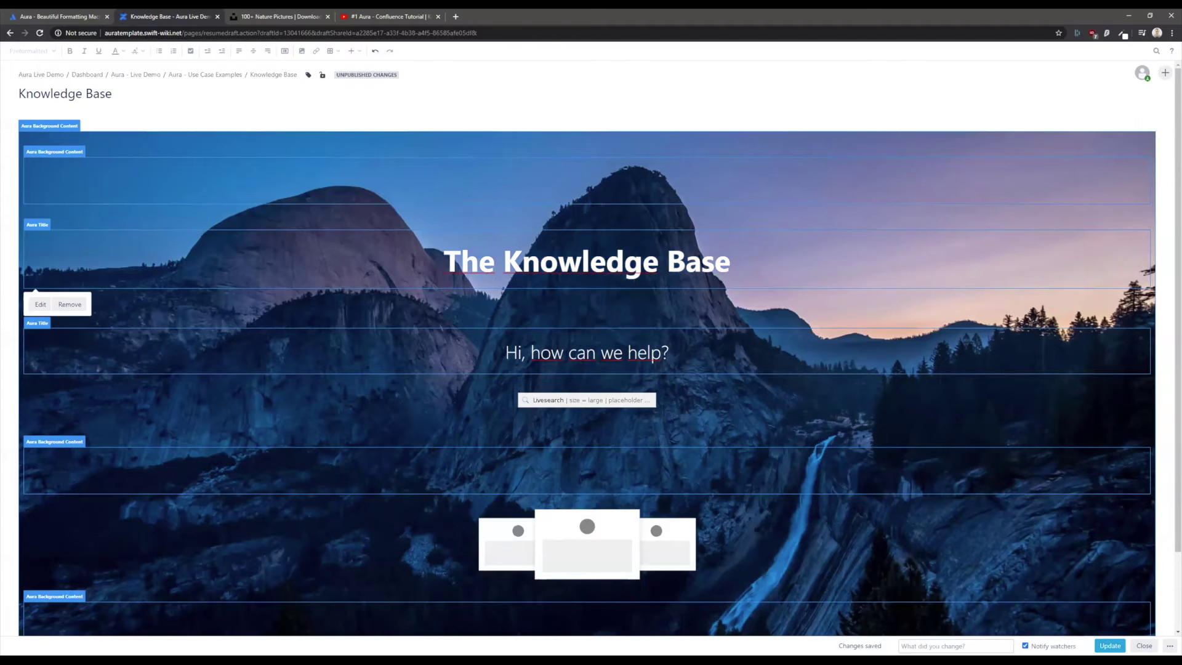
scroll(614, 355, down, 2)
scroll(614, 355, down, 2)
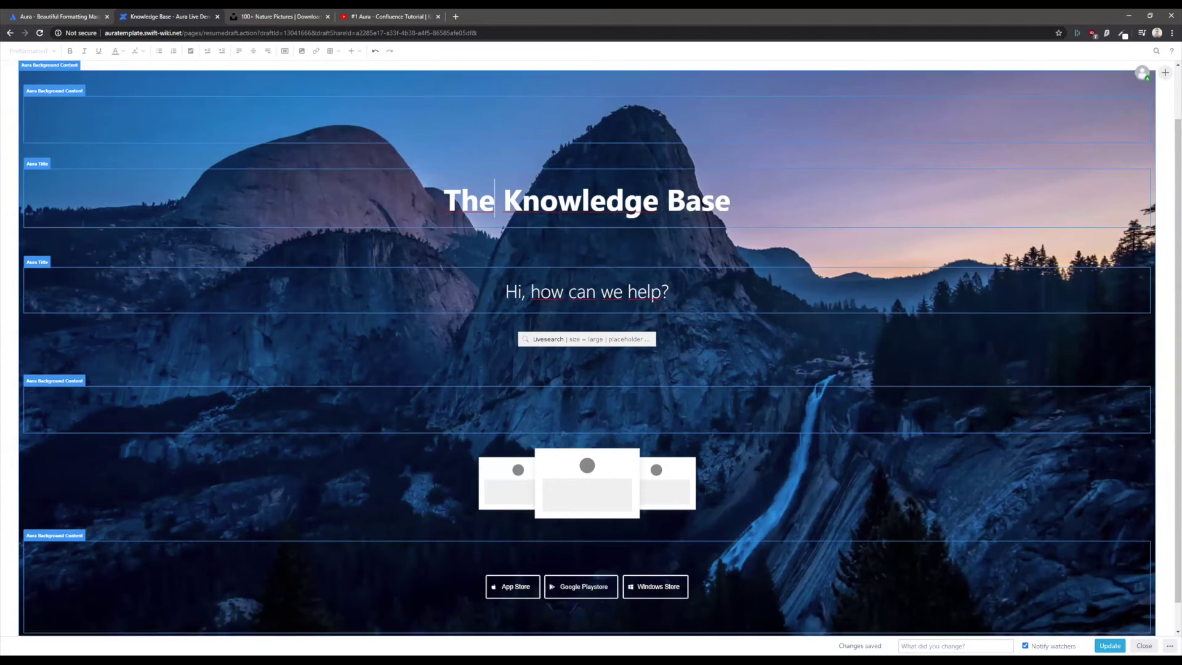
drag(506, 262, 670, 262)
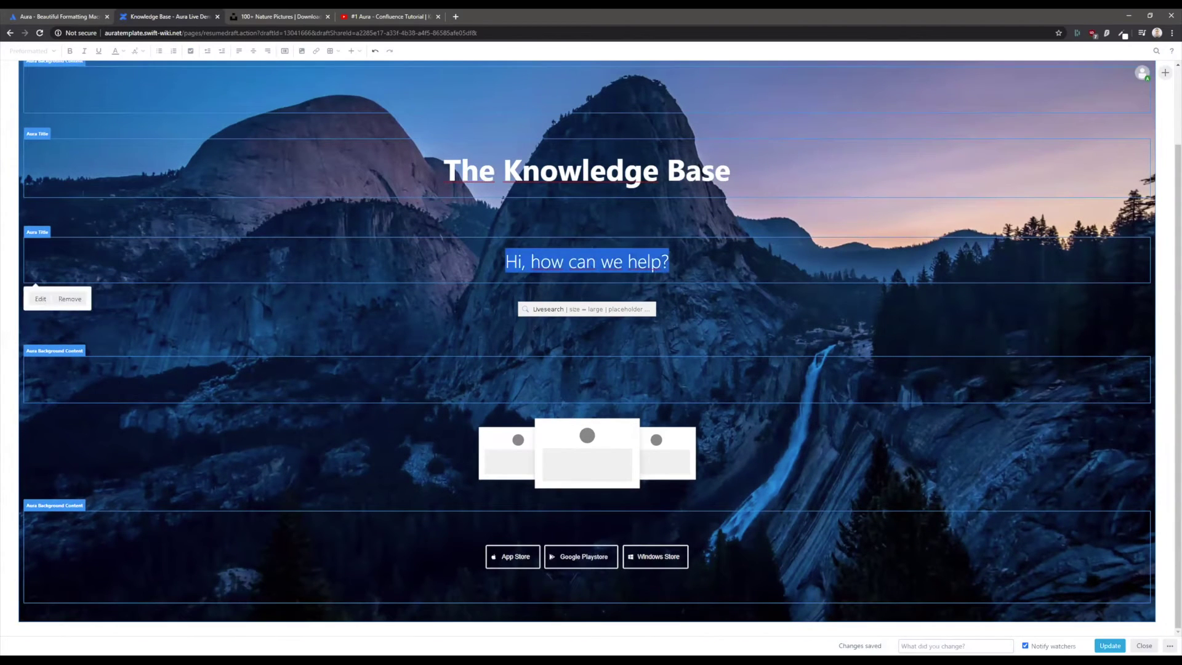
click(669, 262)
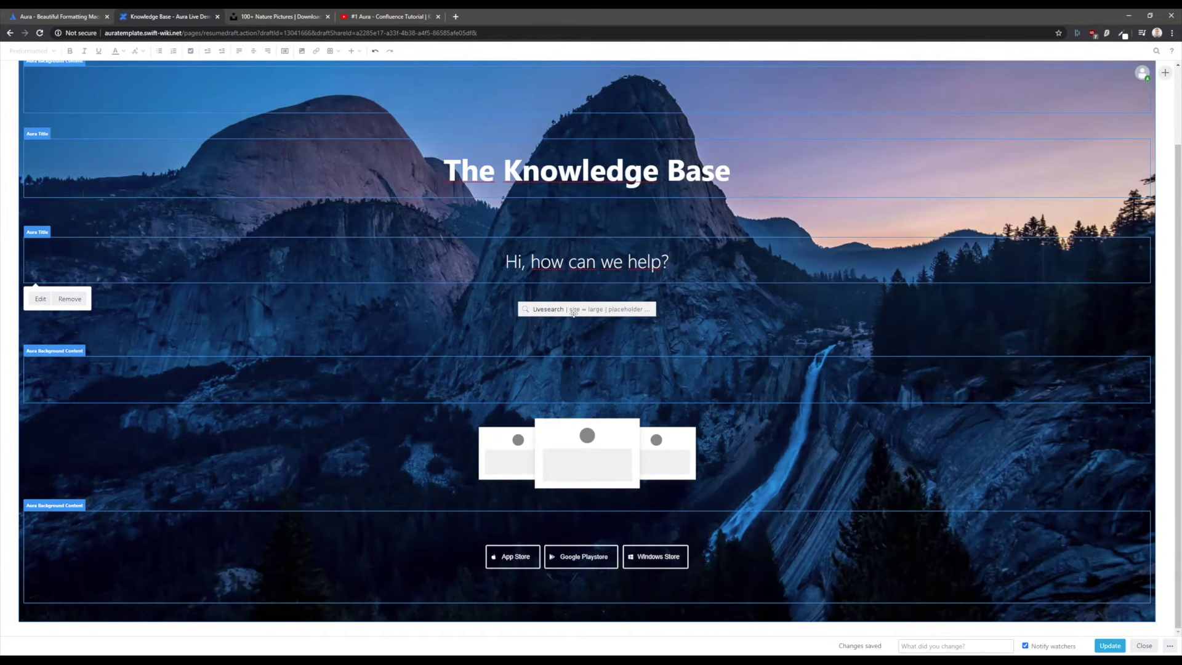
click(596, 306)
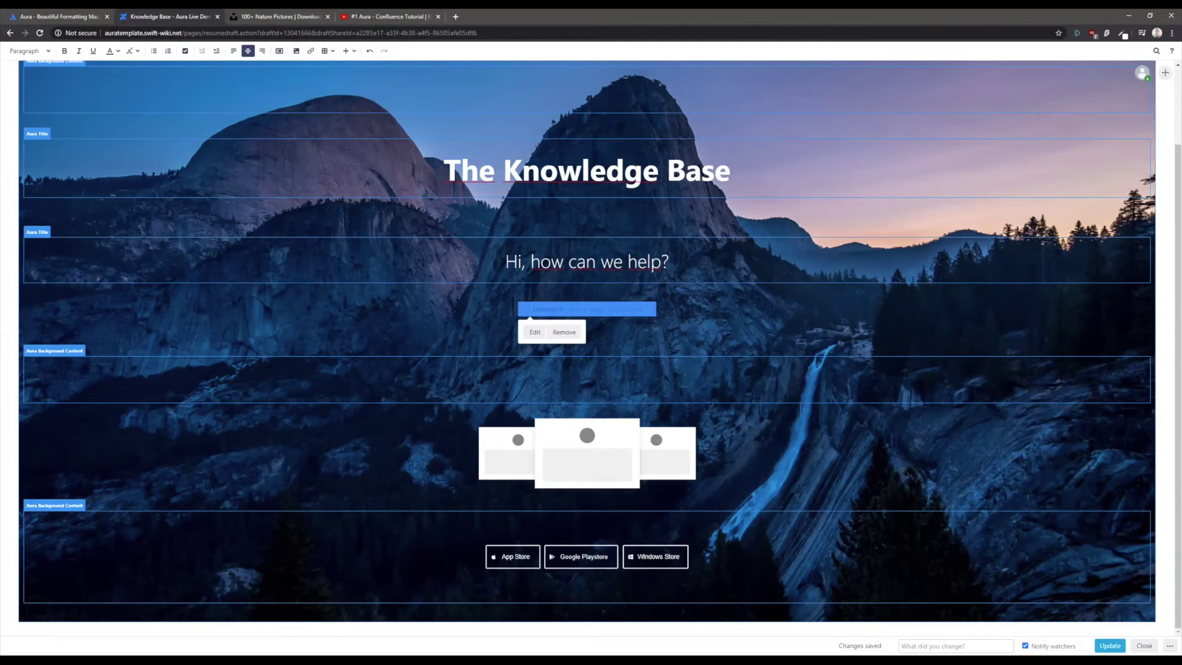
click(62, 591)
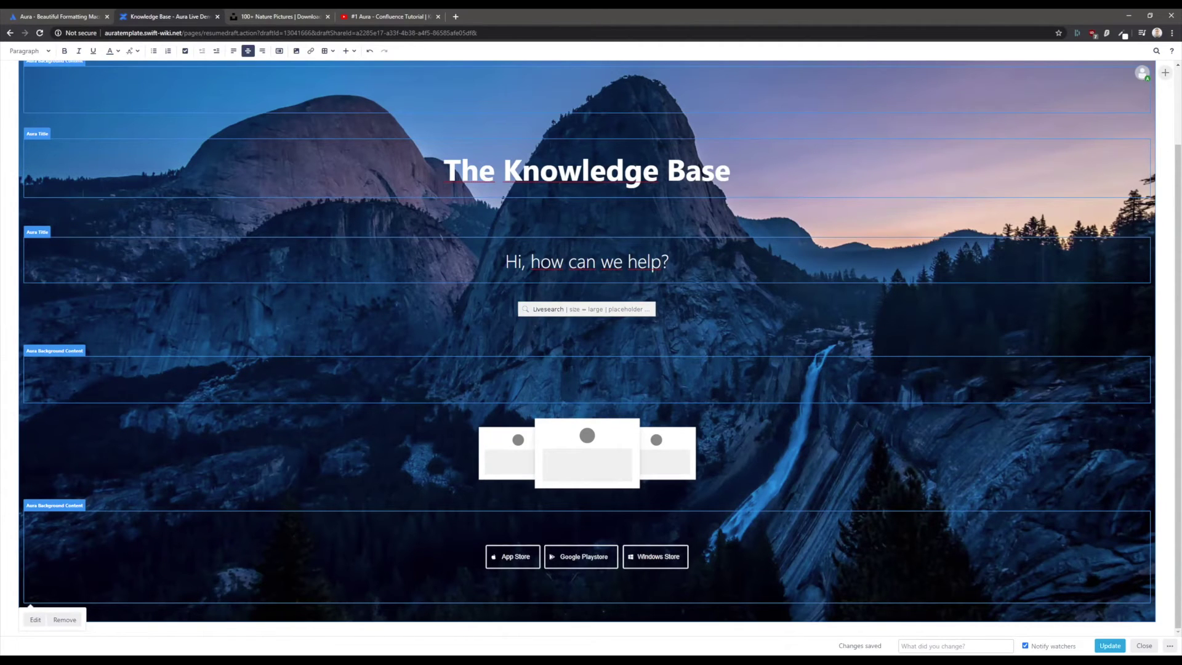
click(573, 466)
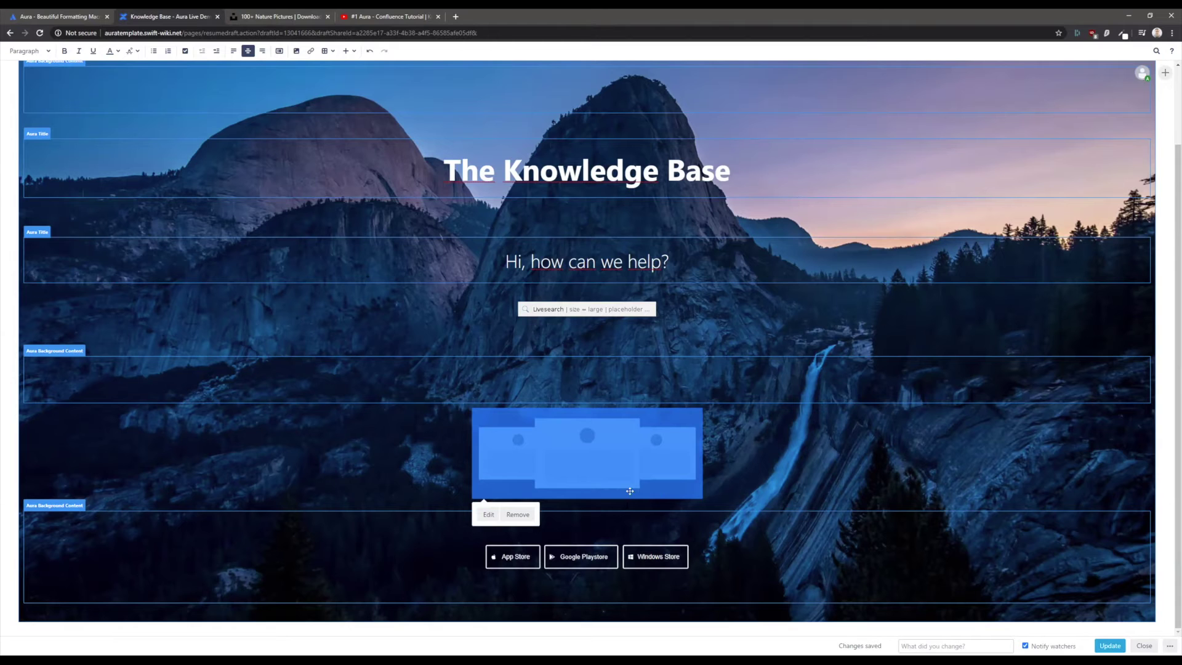
click(488, 515)
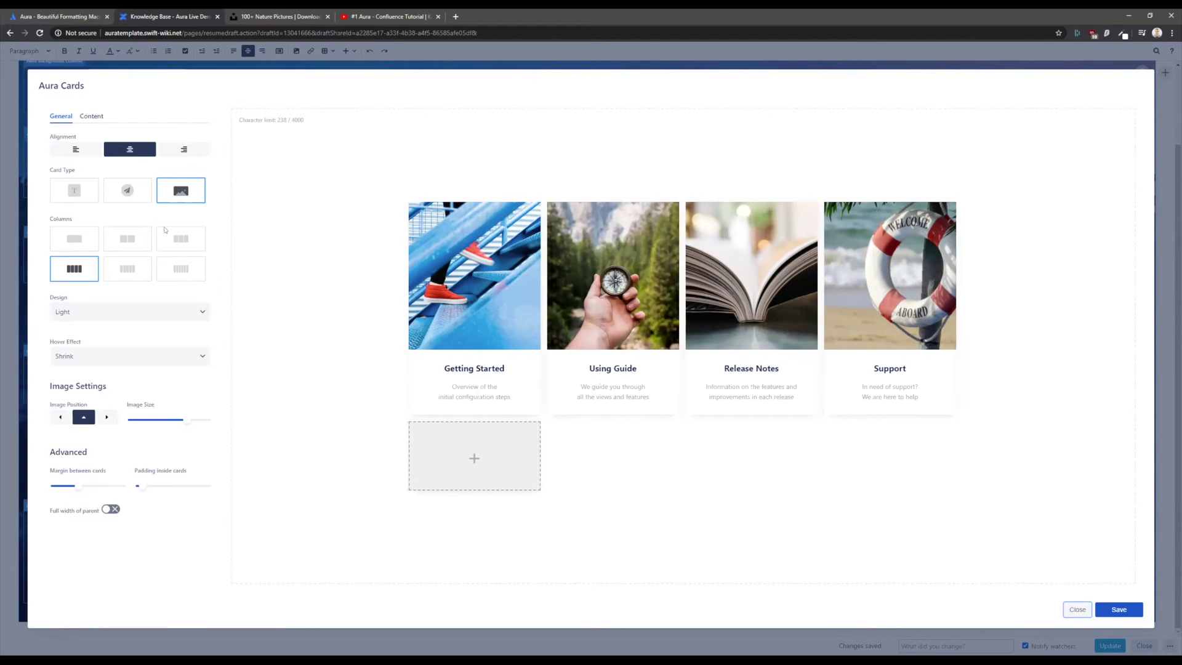
Step: Try text-only and paper-plane icon card styles, keep photo cards, and use three columns
click(78, 189)
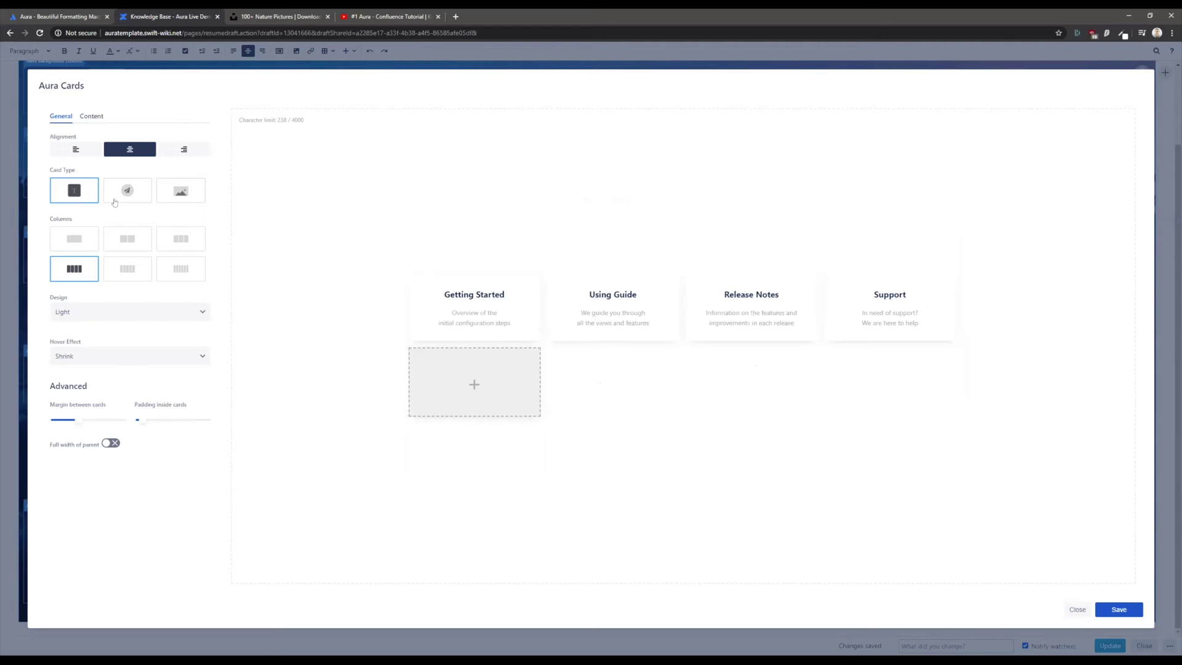
click(127, 198)
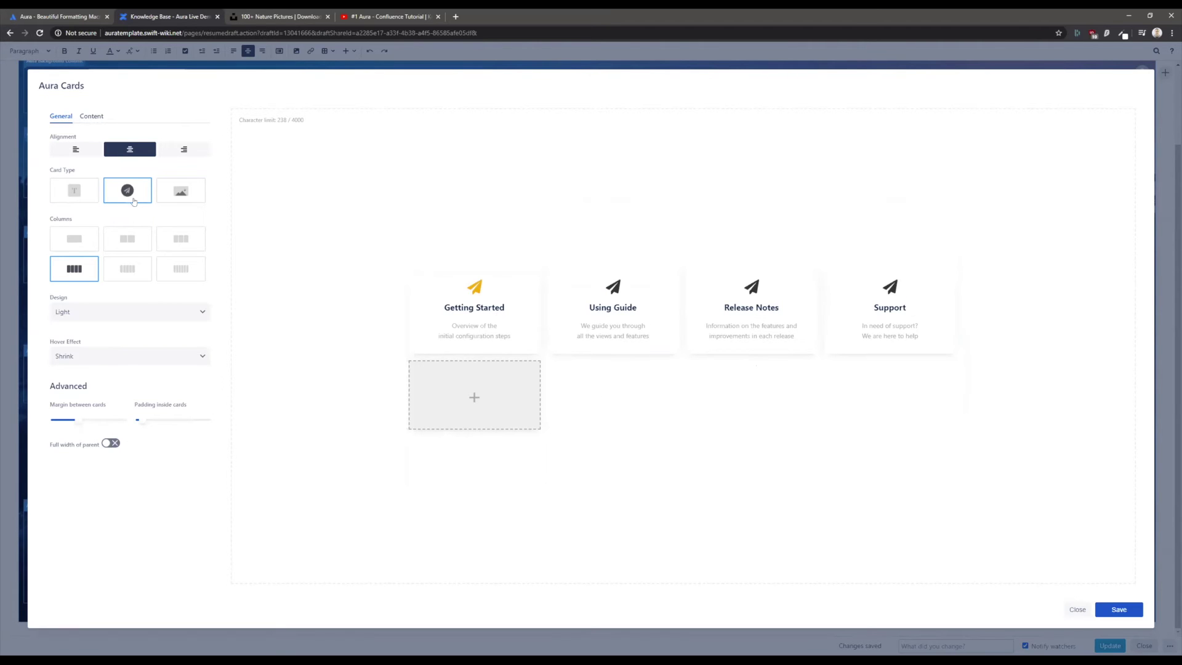
click(186, 196)
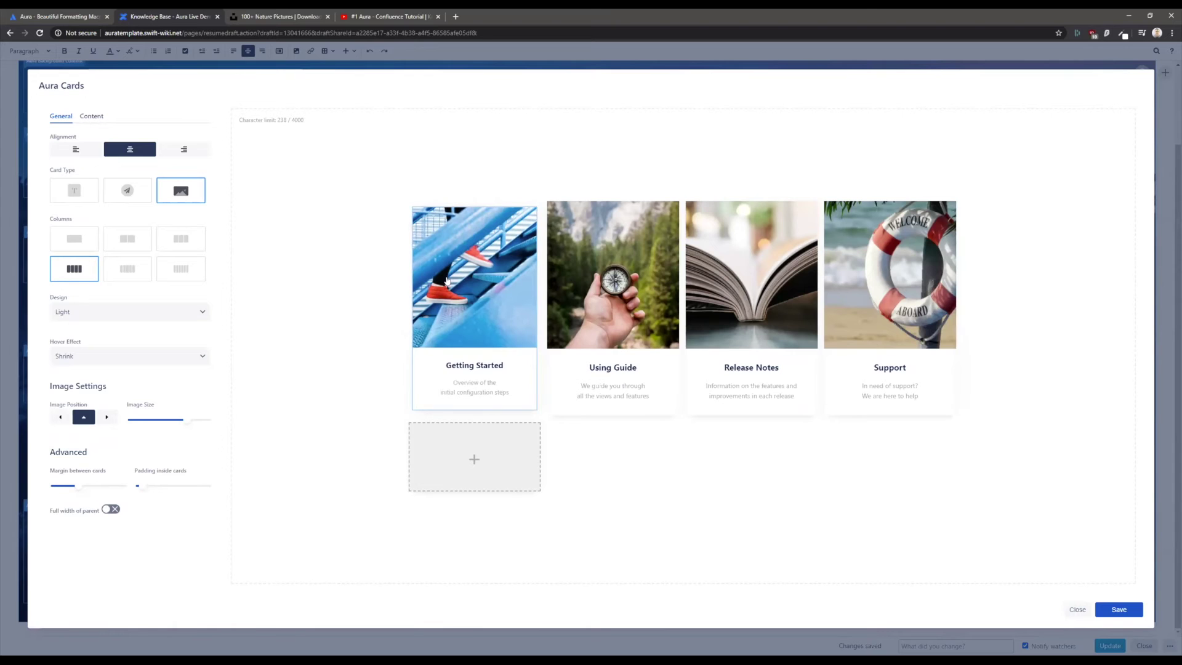
click(183, 241)
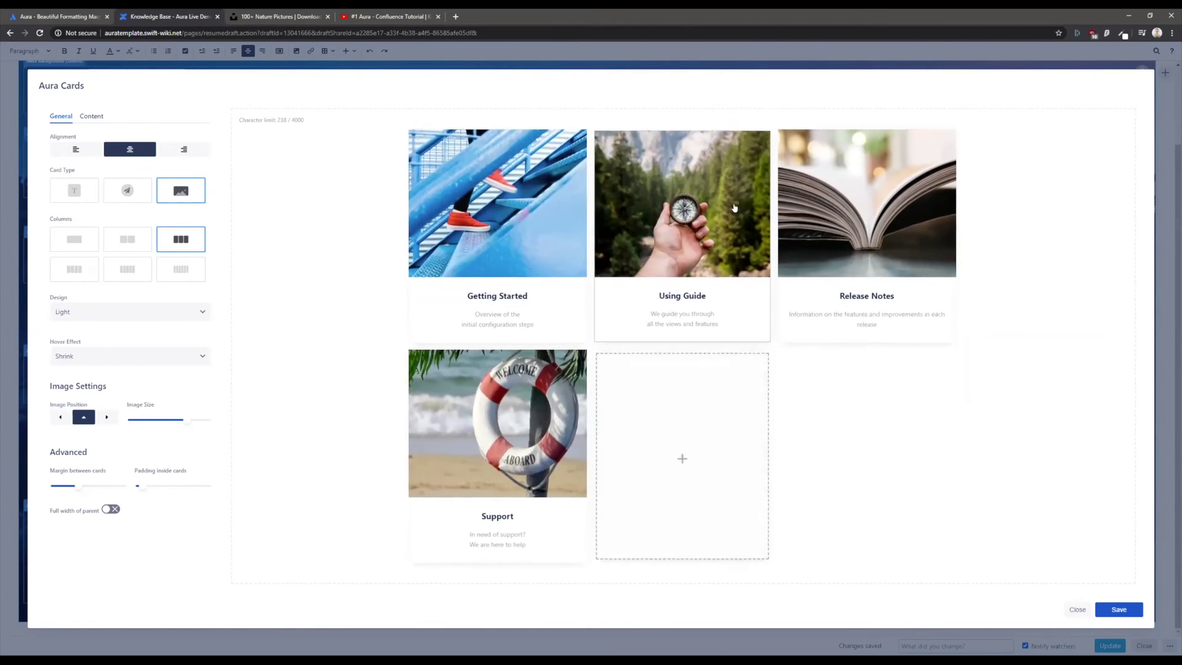
Step: Add two new placeholder Aura Card cards after Support
click(747, 416)
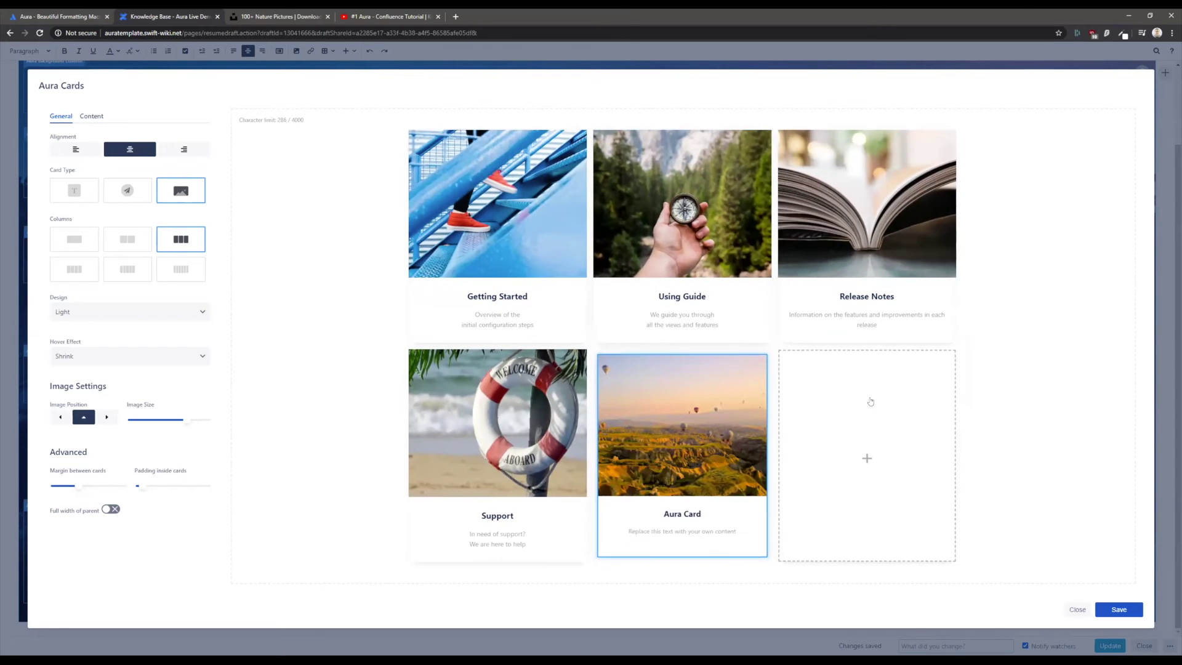
click(866, 443)
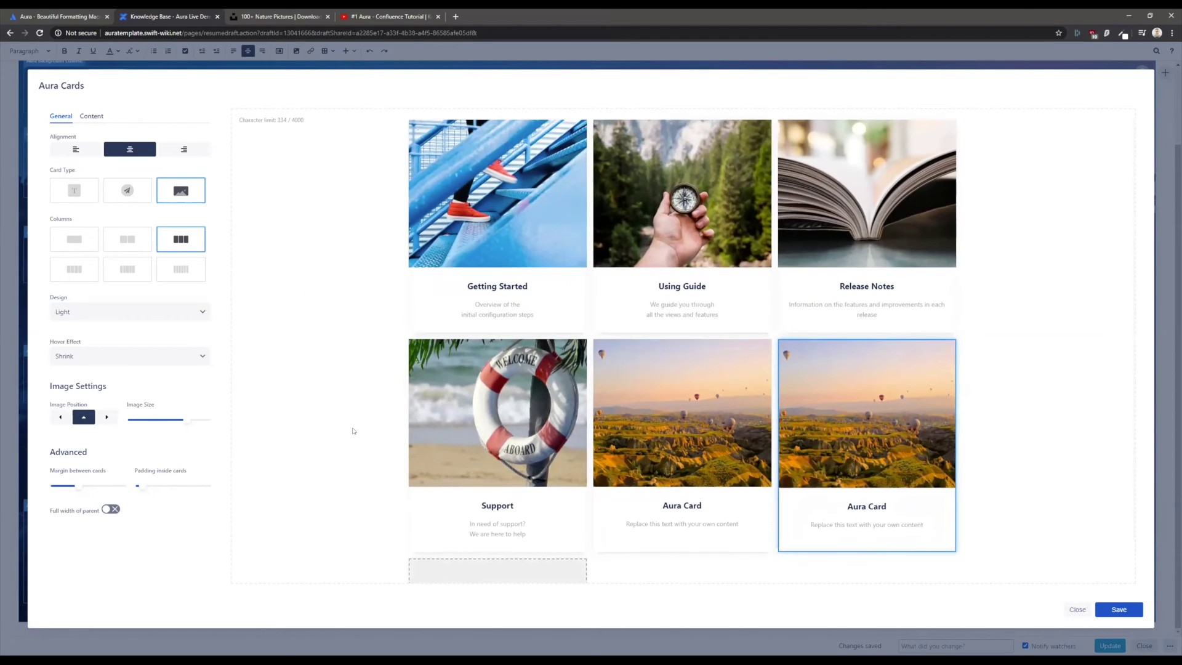
click(553, 291)
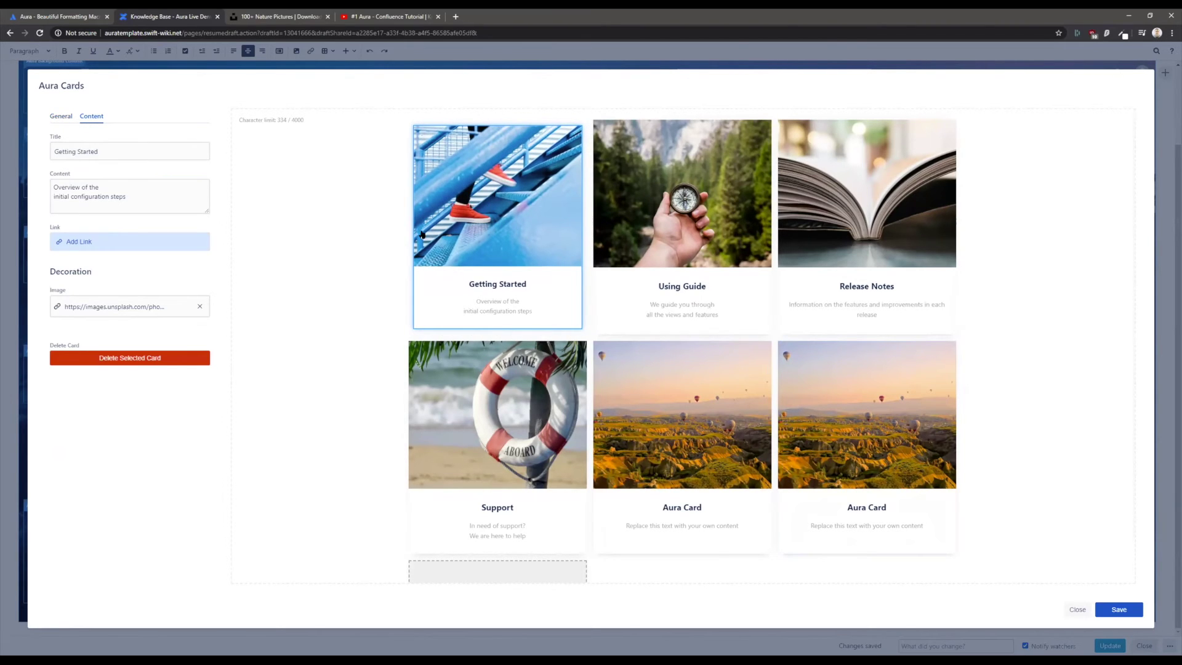
Step: Retitle the first Aura card from 'Getting Started' to 'Hello'
click(138, 158)
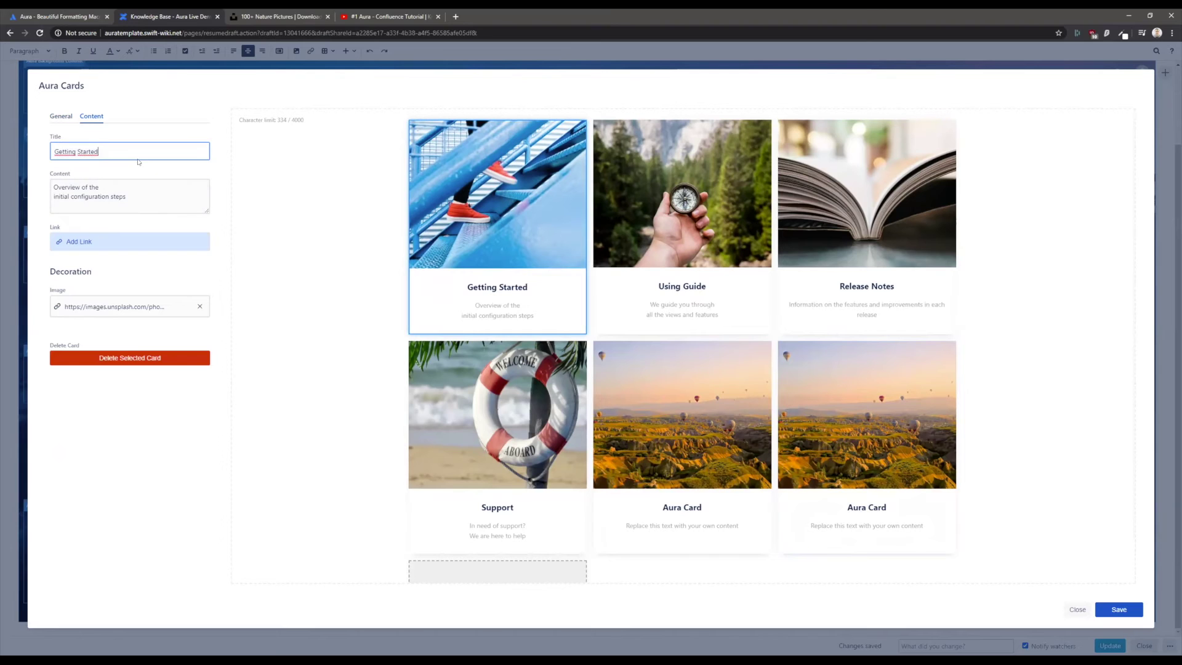
triple_click(56, 148)
text(Hello)
click(60, 115)
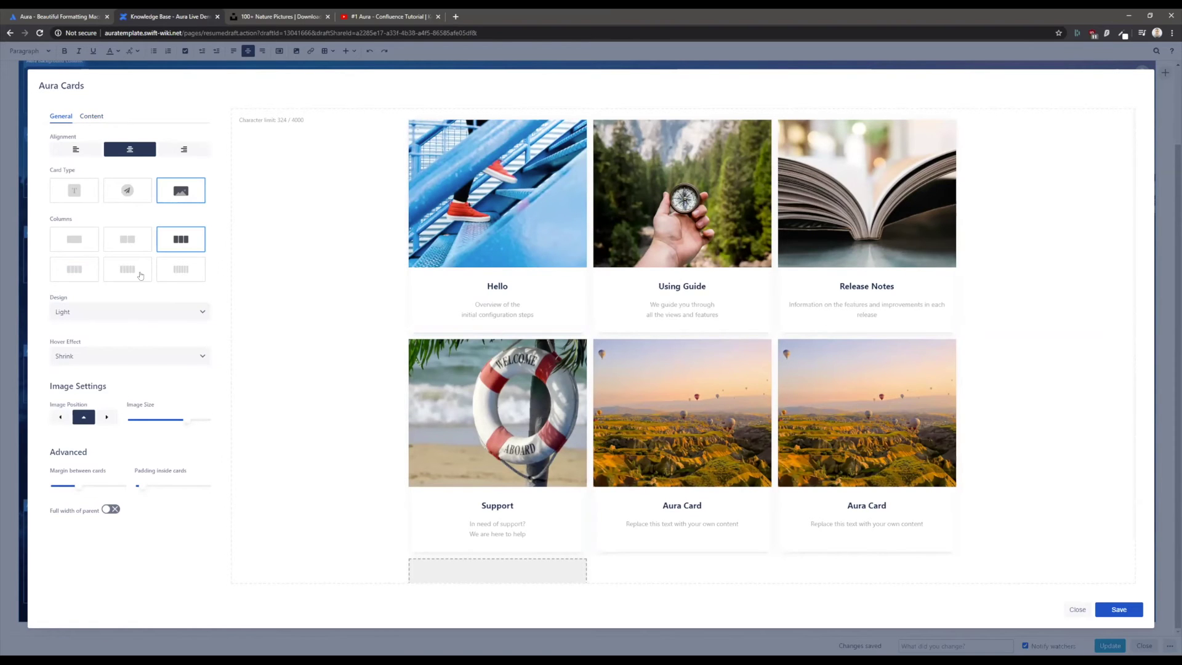
Step: Lay the cards in 2 columns with maximum-size images on the left, more padding, smaller margins
click(131, 245)
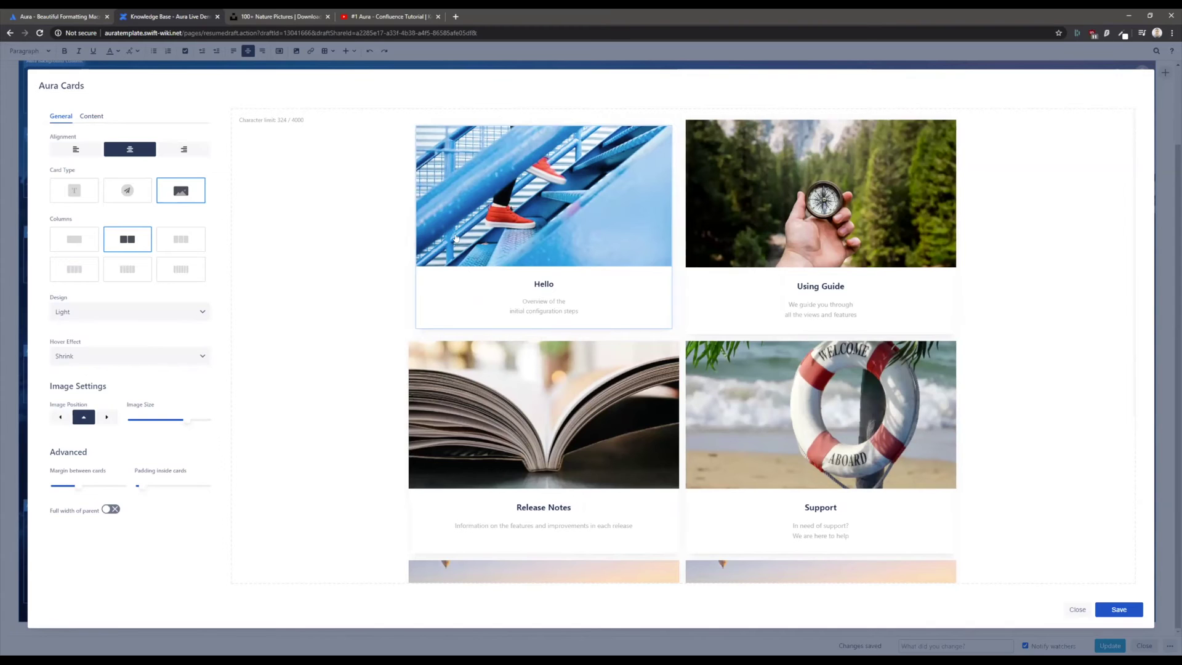
click(64, 421)
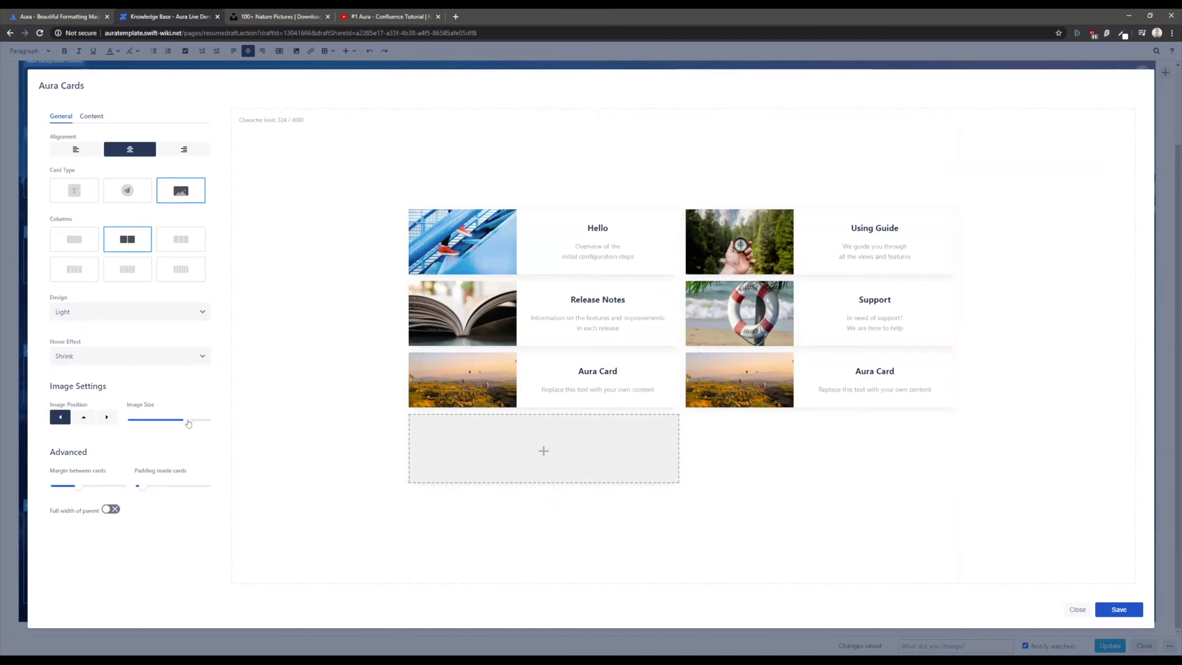
drag(187, 421, 207, 421)
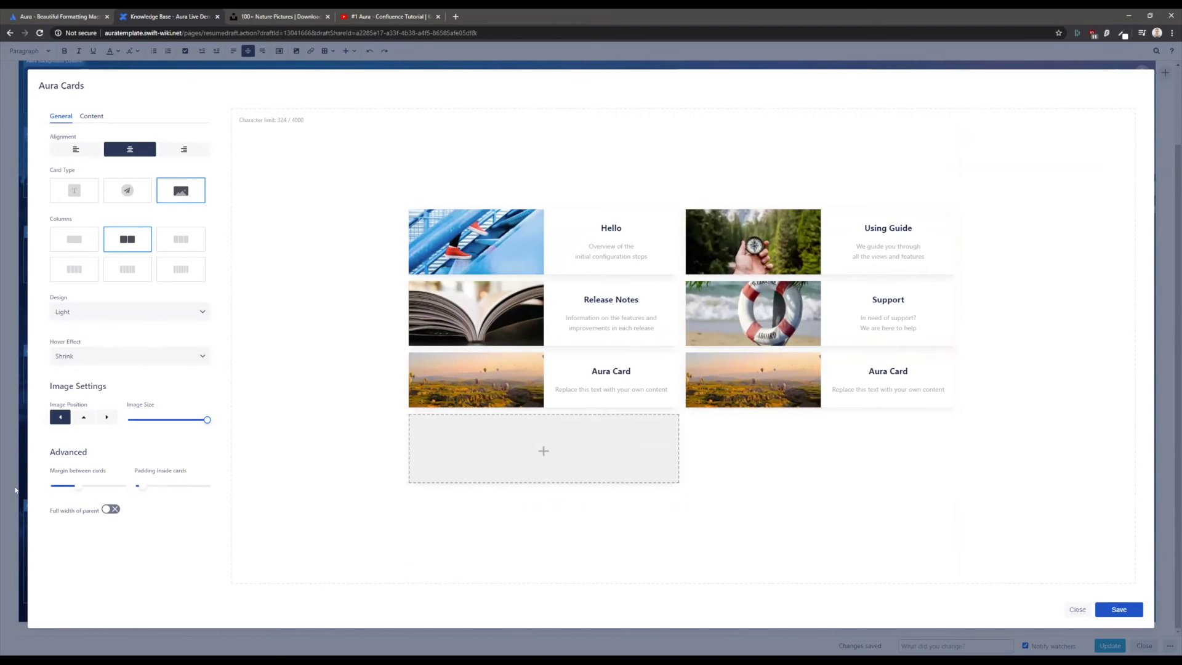
drag(143, 489, 183, 486)
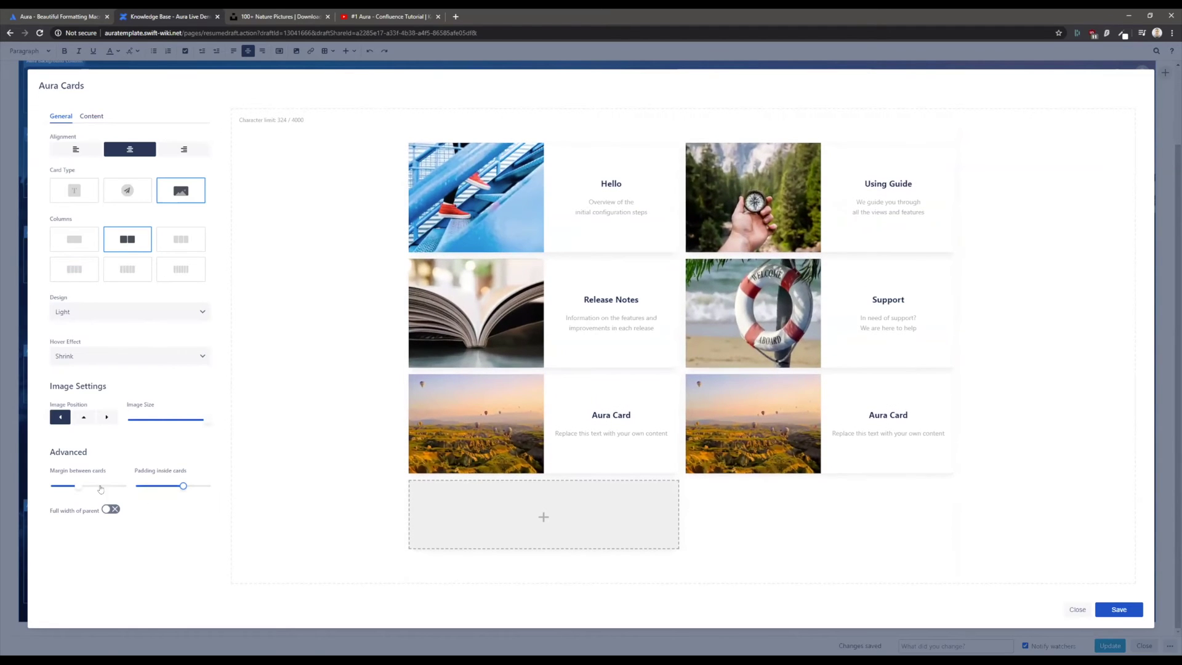
mouse_move(78, 489)
mouse_down()
mouse_move(42, 486)
mouse_move(105, 487)
mouse_move(58, 487)
mouse_move(76, 496)
mouse_up()
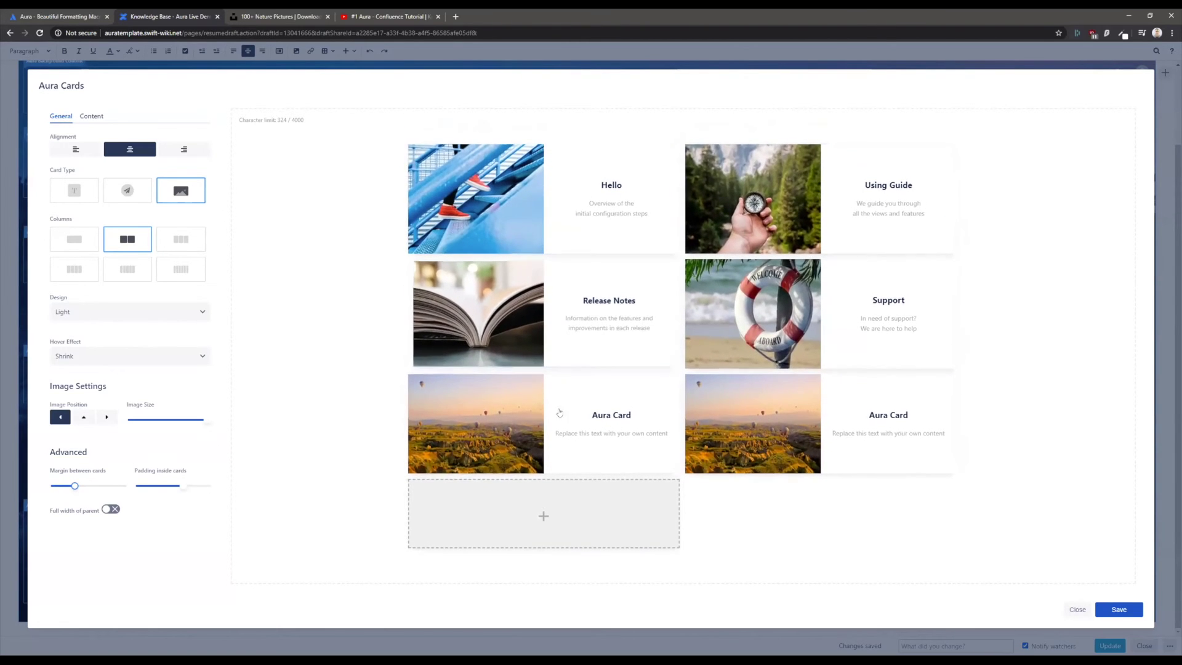
Step: Try Light Accent, then give the cards the Background Color design and close the card editor
click(114, 311)
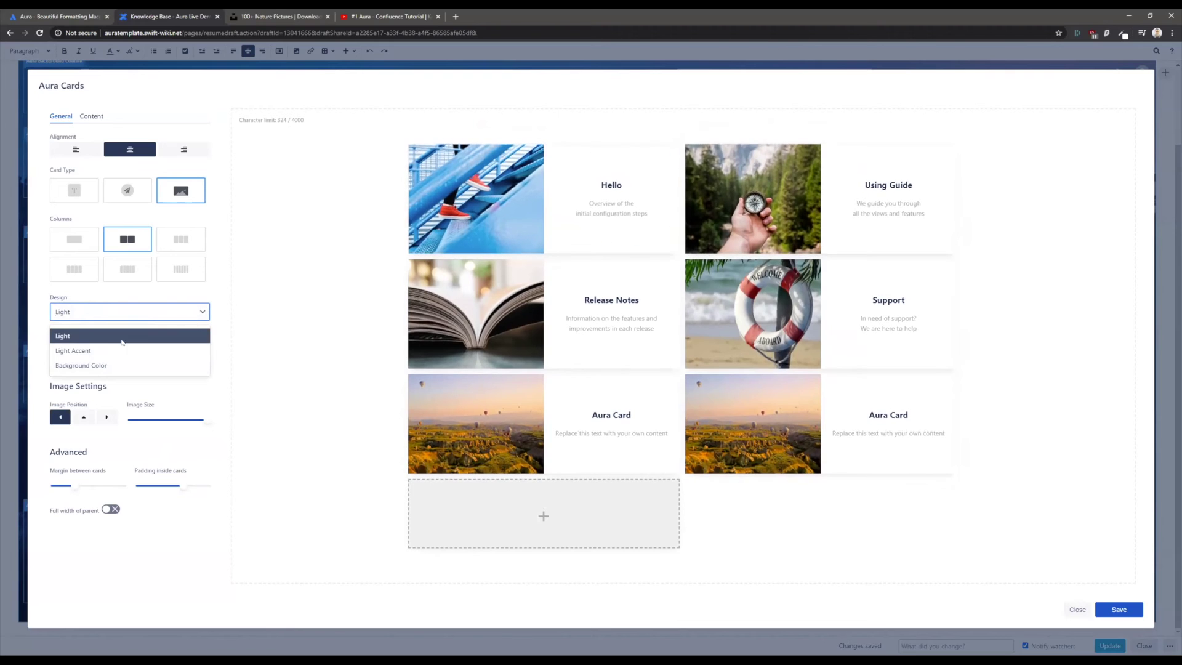
click(94, 351)
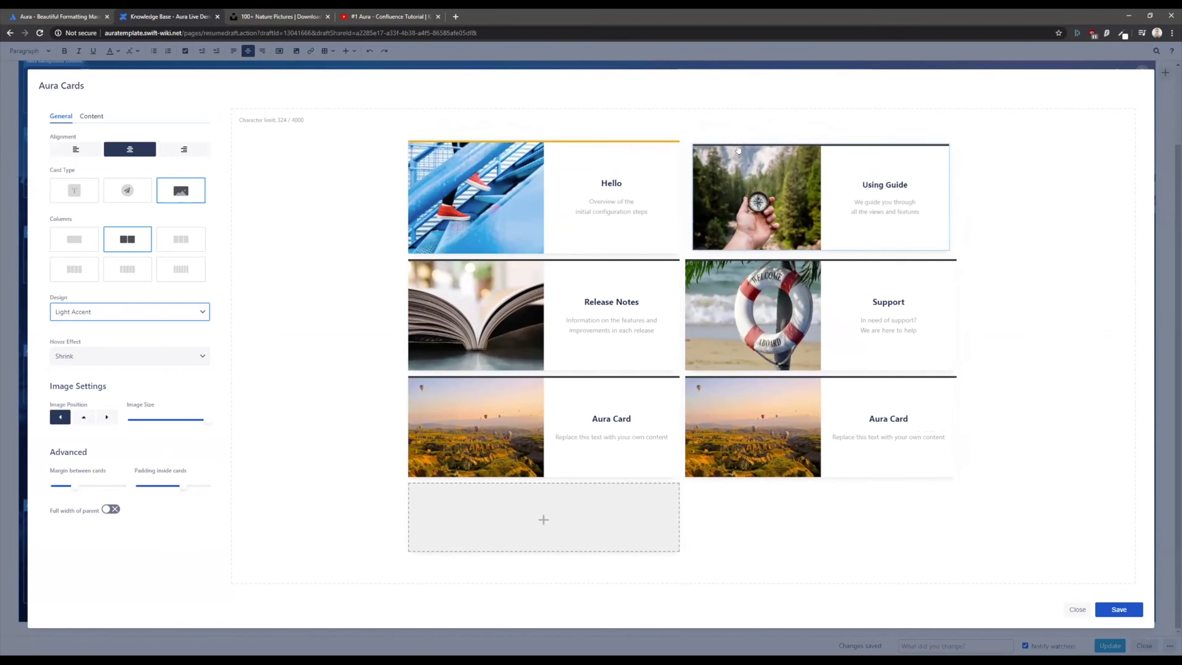
click(184, 353)
click(141, 312)
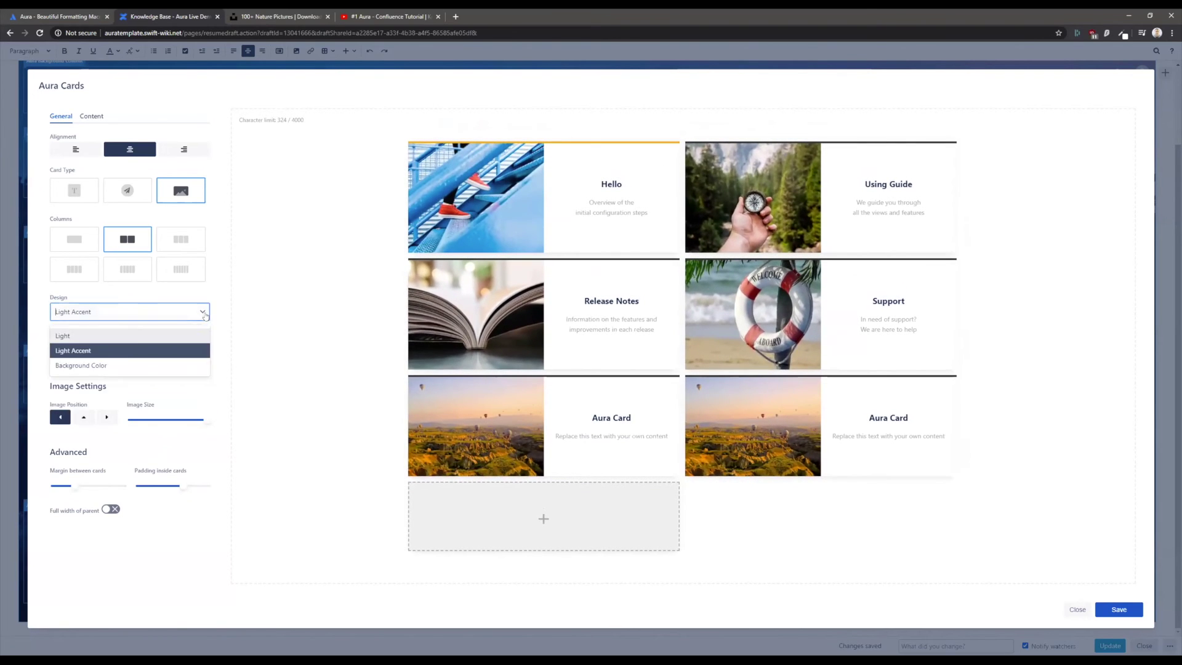
click(114, 368)
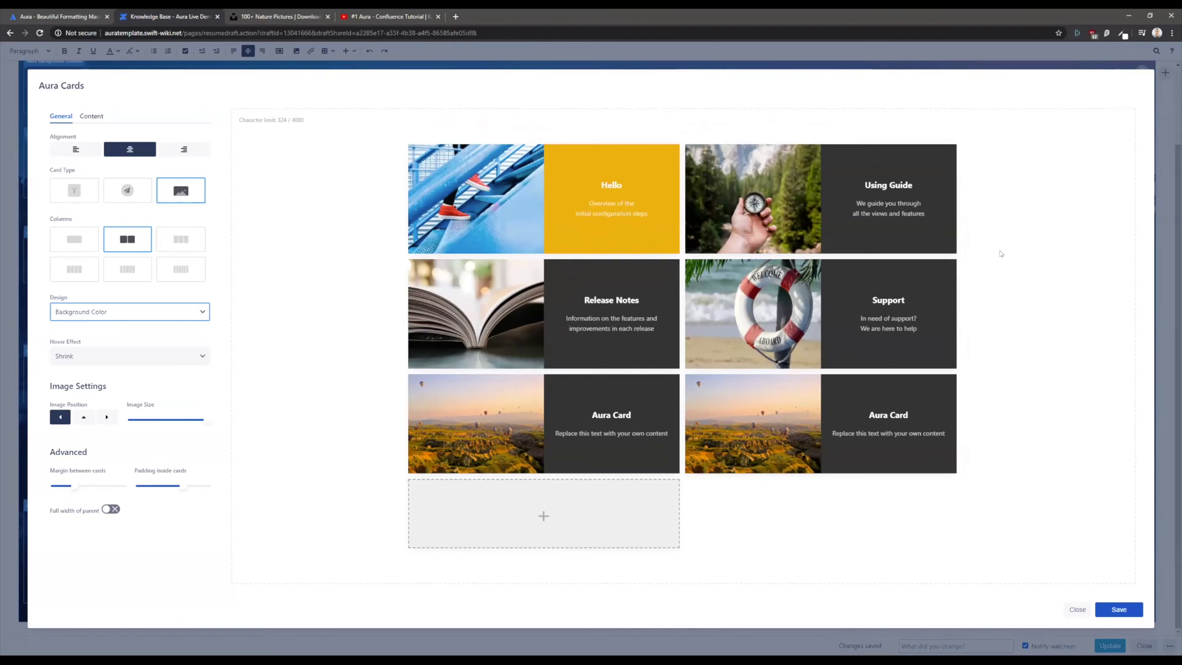
click(1077, 609)
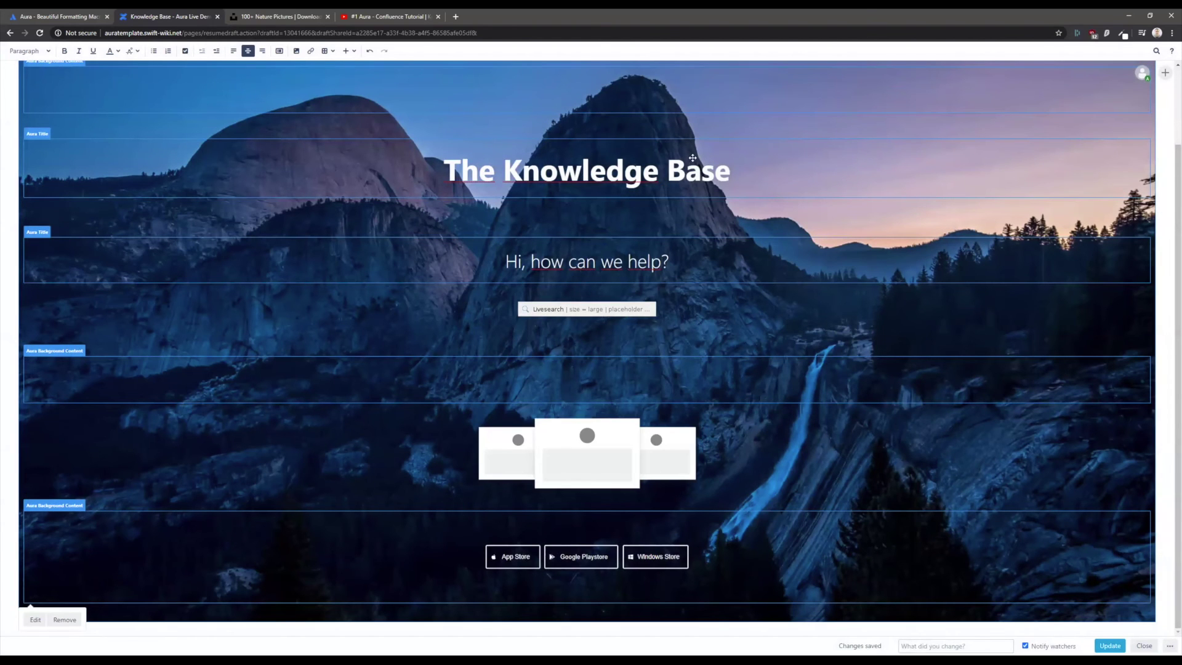
click(515, 556)
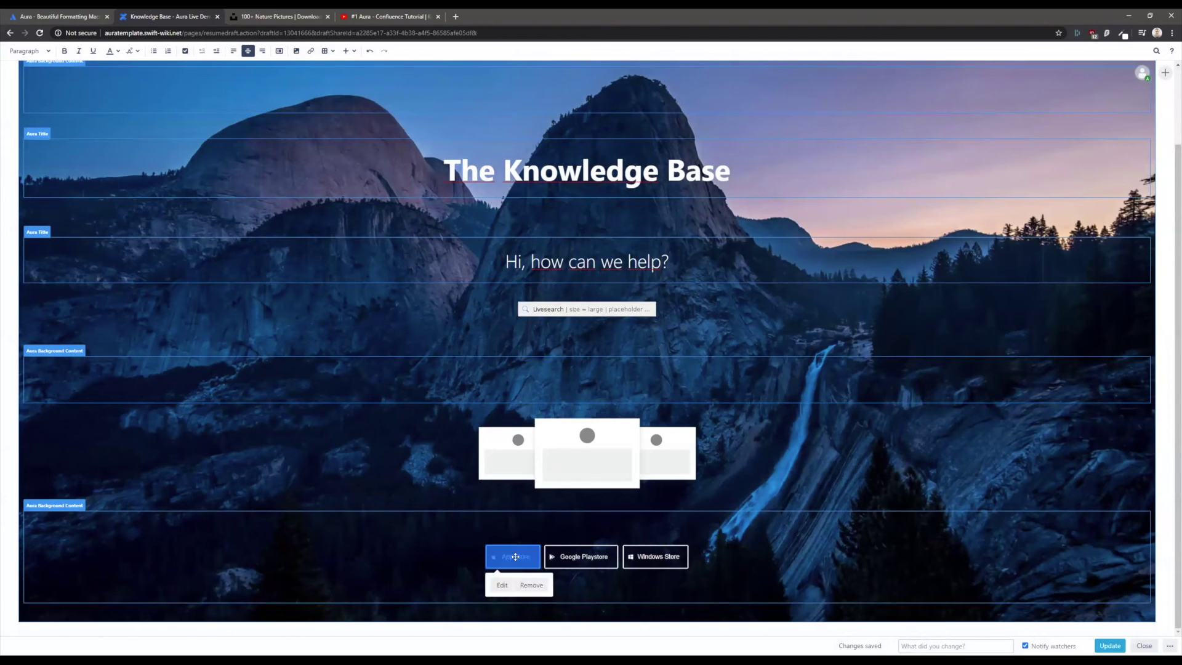
click(502, 586)
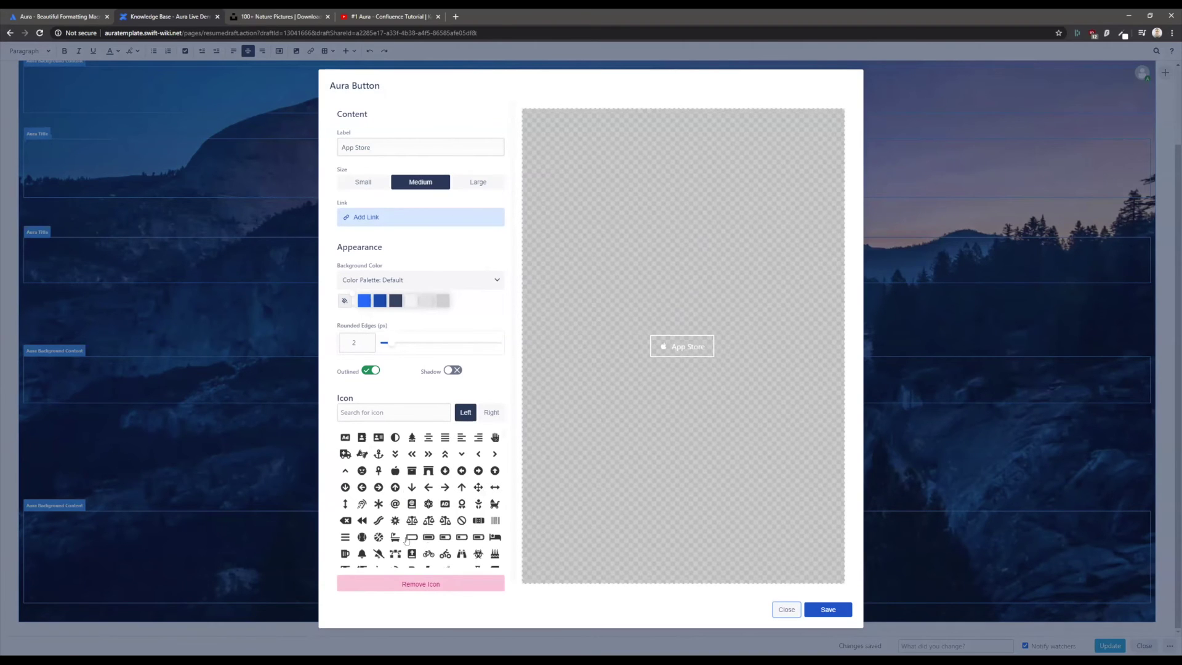
scroll(447, 486, down, 3)
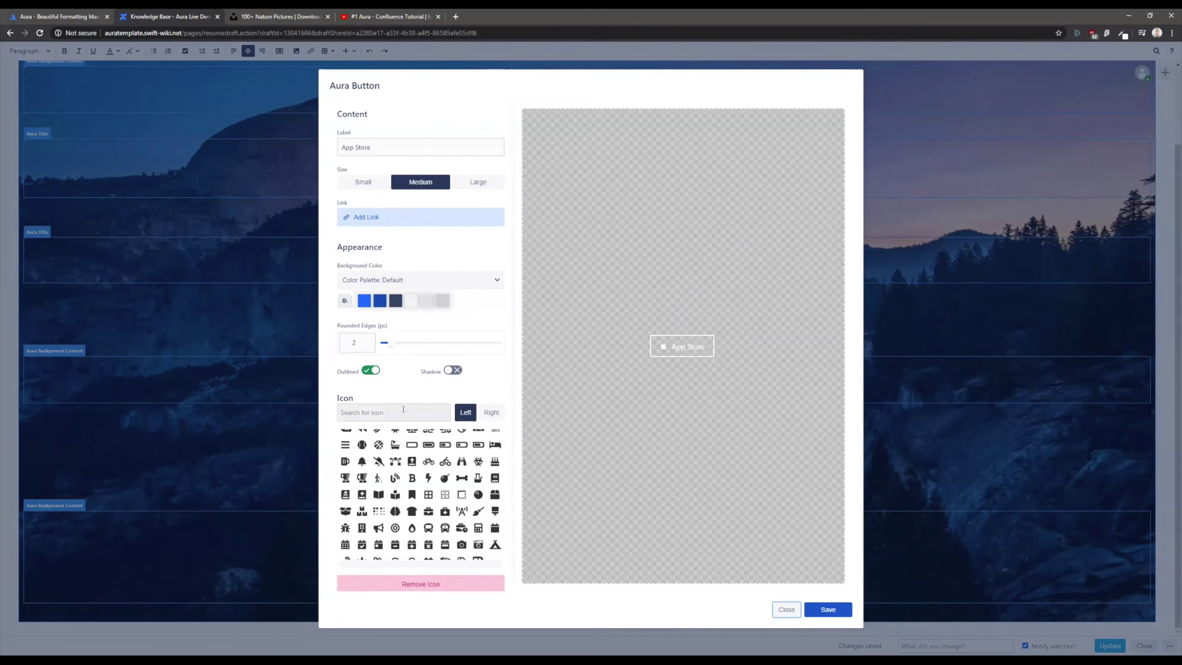
click(786, 610)
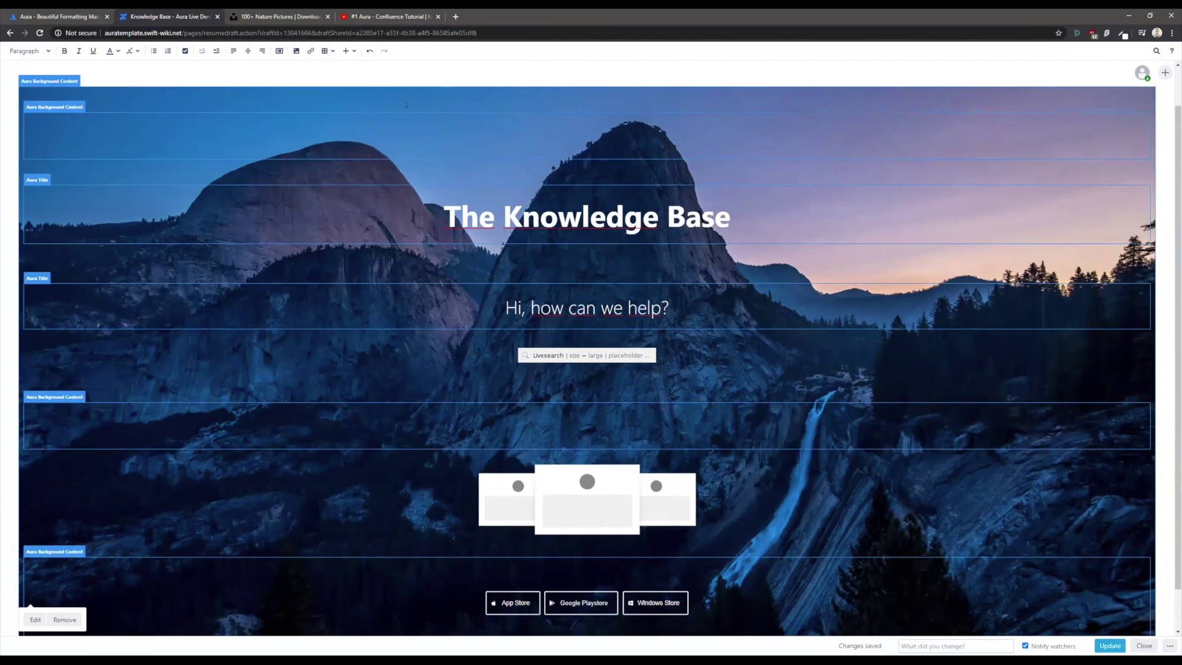
Step: Insert the Aura - Divider macro from the macro browser via Other macros
click(346, 51)
click(377, 246)
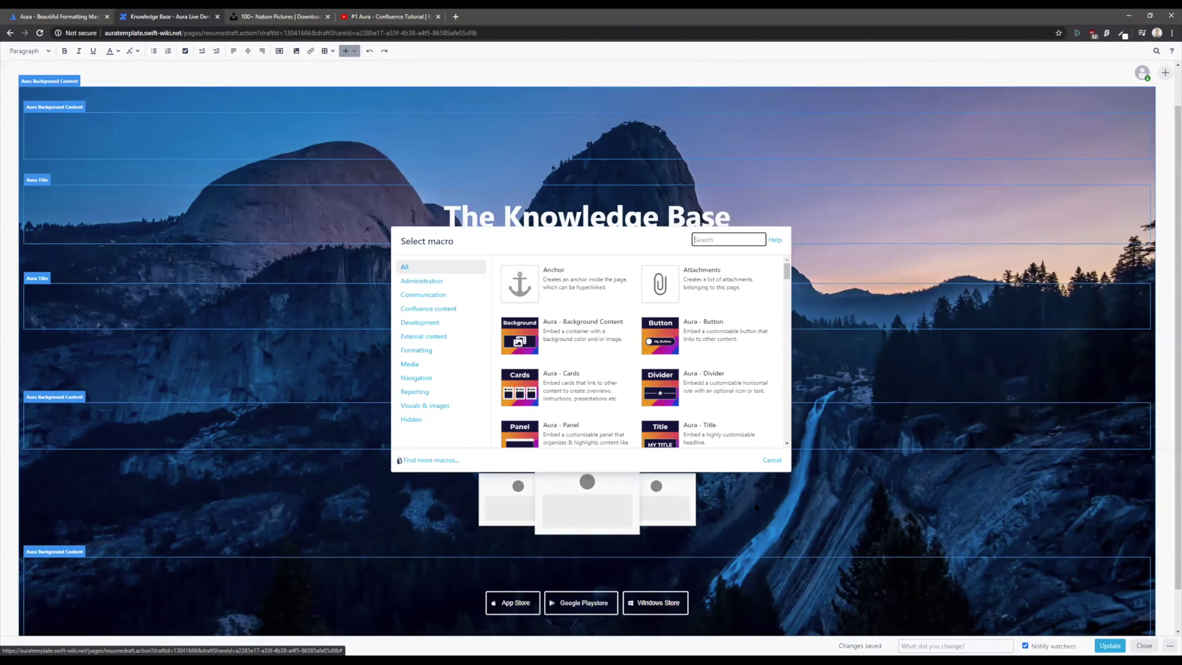
key(Escape)
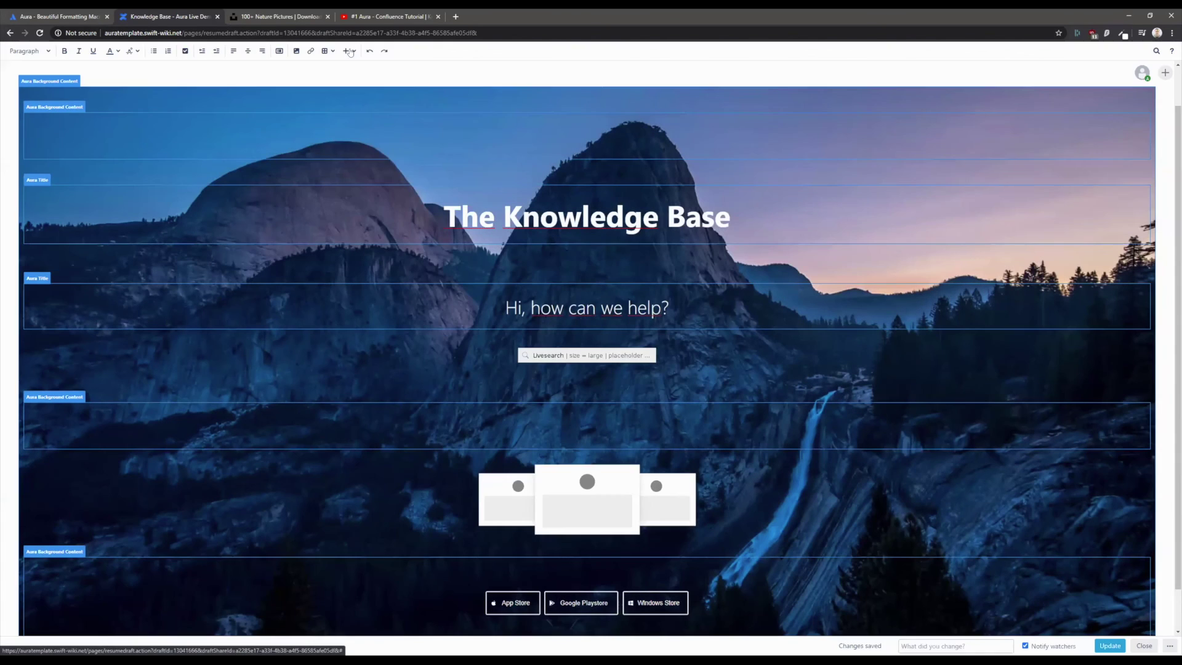
click(348, 50)
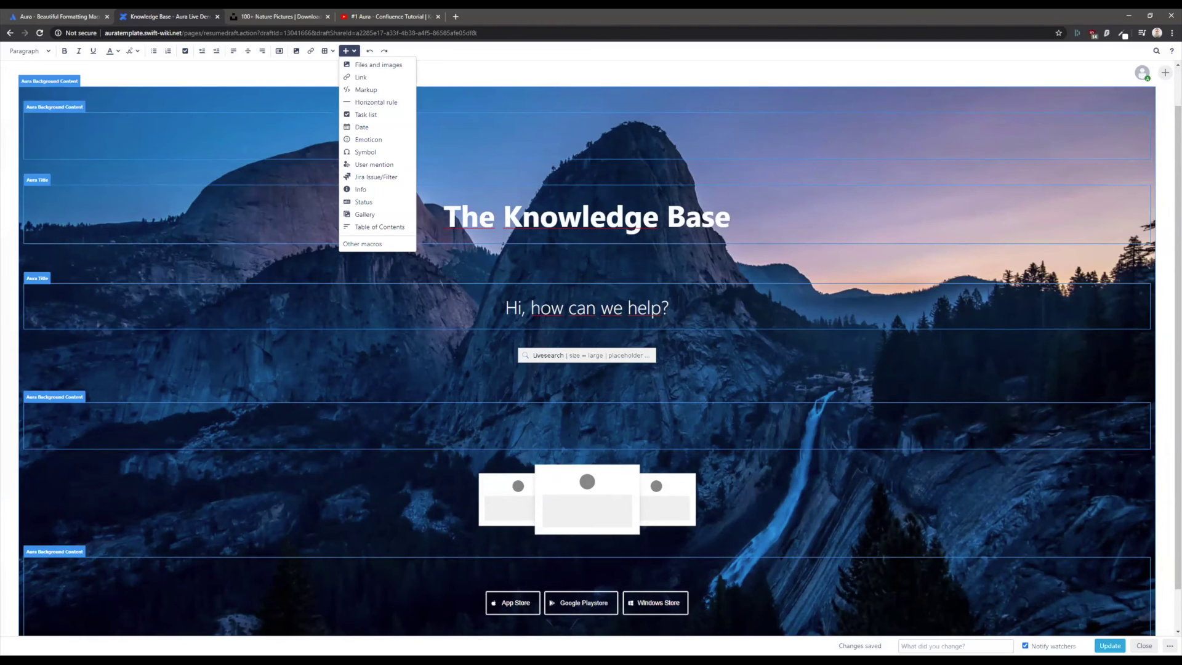
click(349, 51)
click(349, 50)
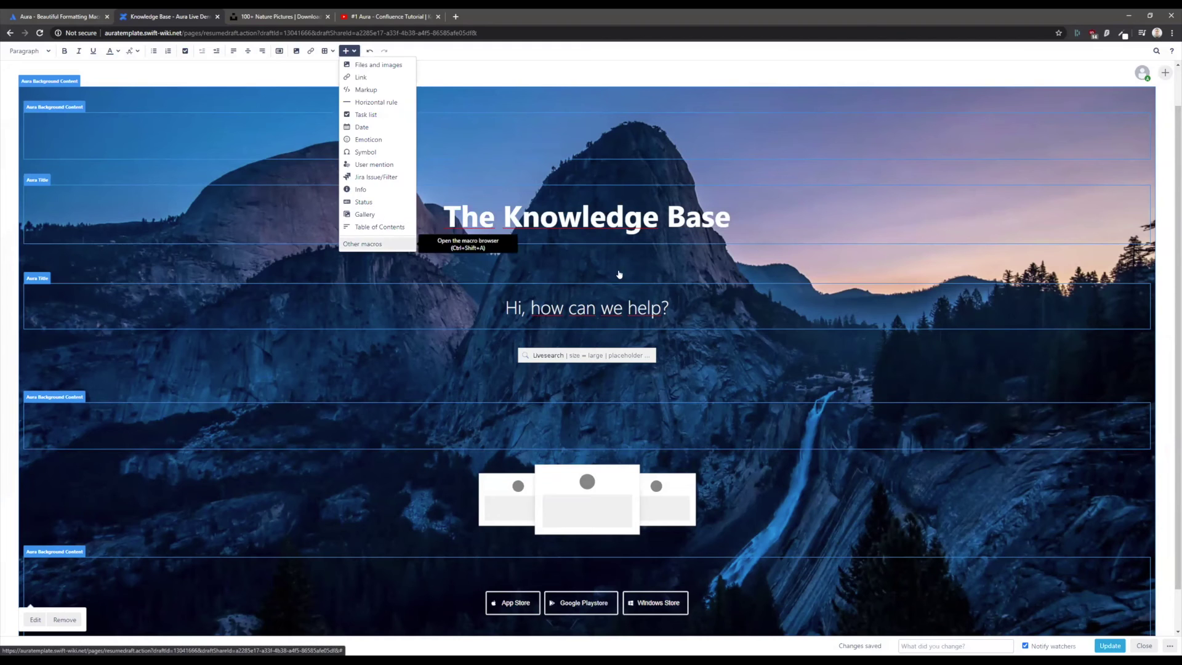
click(362, 244)
click(697, 386)
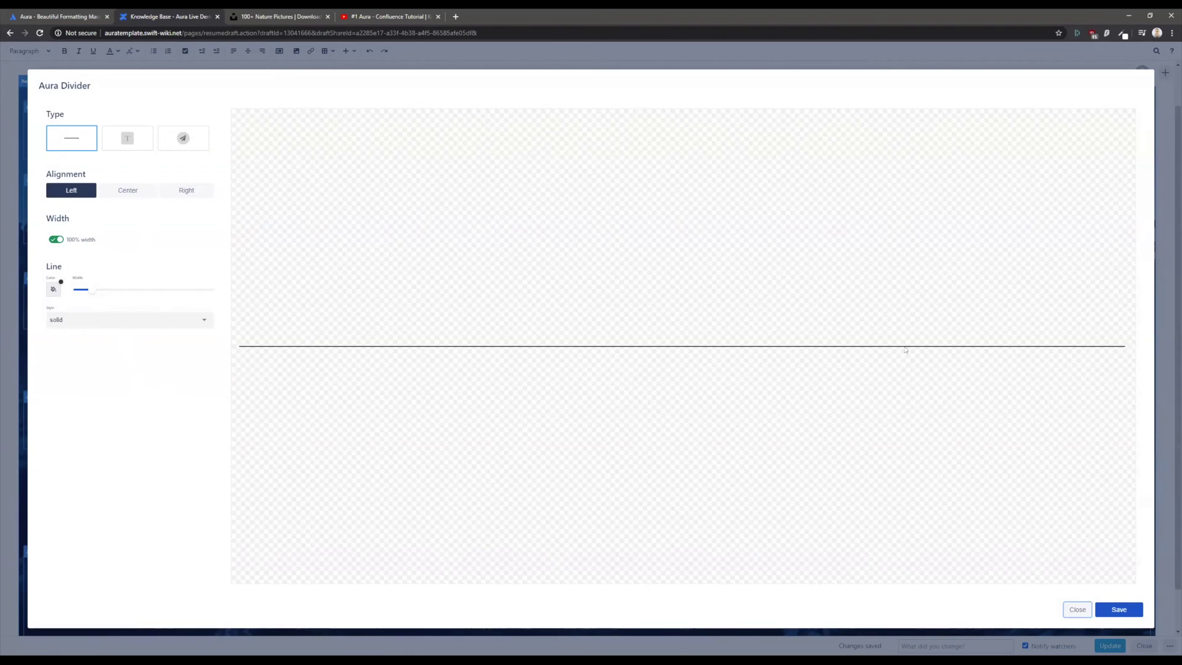
Step: Centre the divider and try a text label enlarged to 32px
click(127, 138)
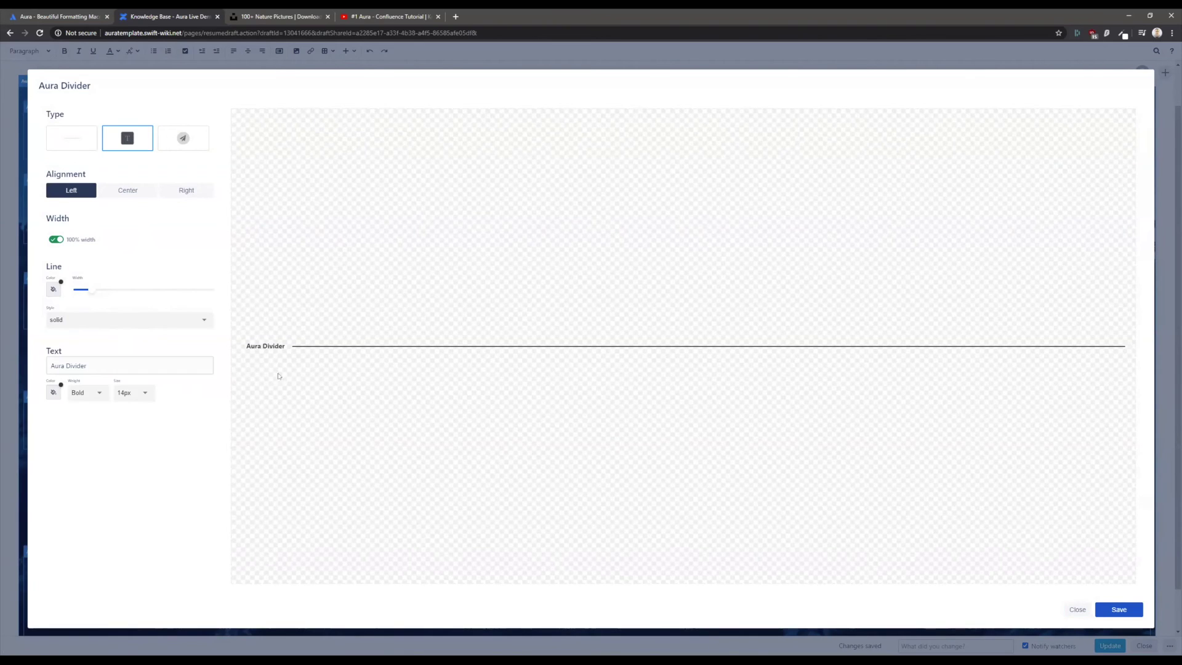
click(116, 192)
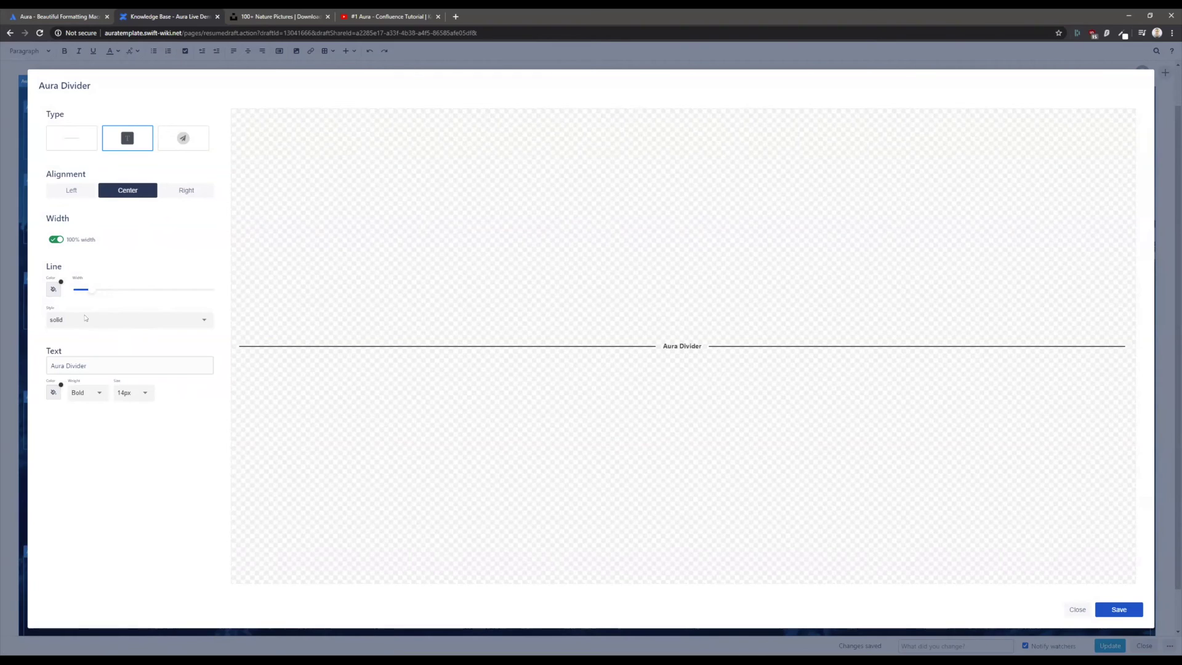
click(87, 392)
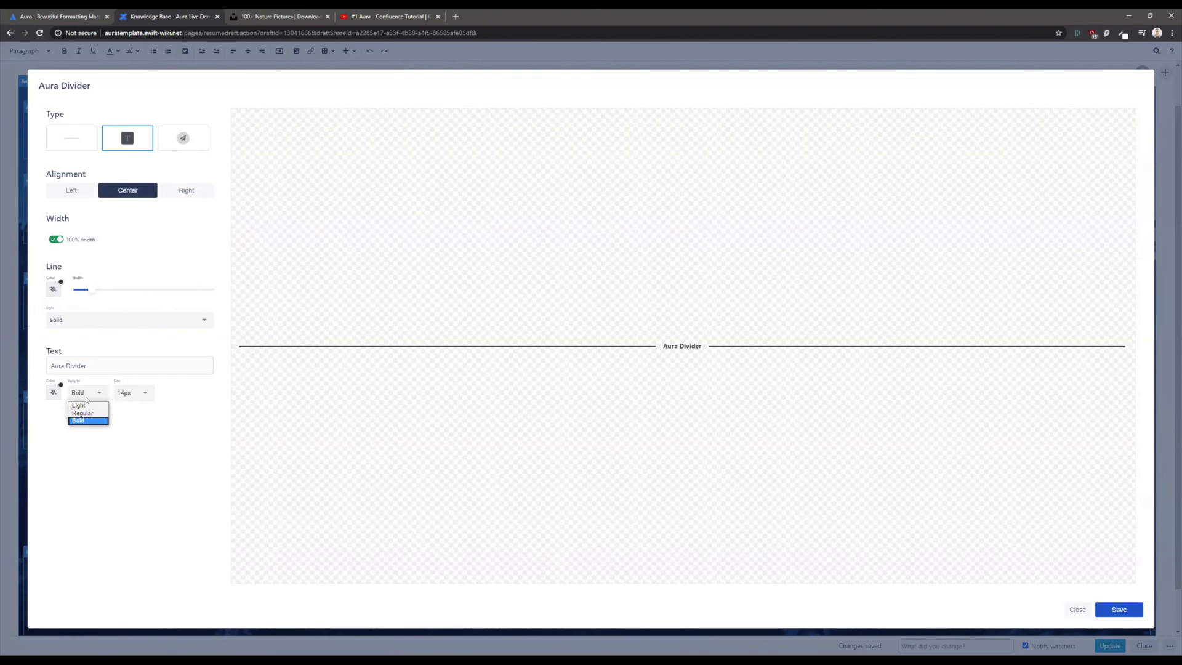
click(132, 392)
click(132, 392)
click(135, 429)
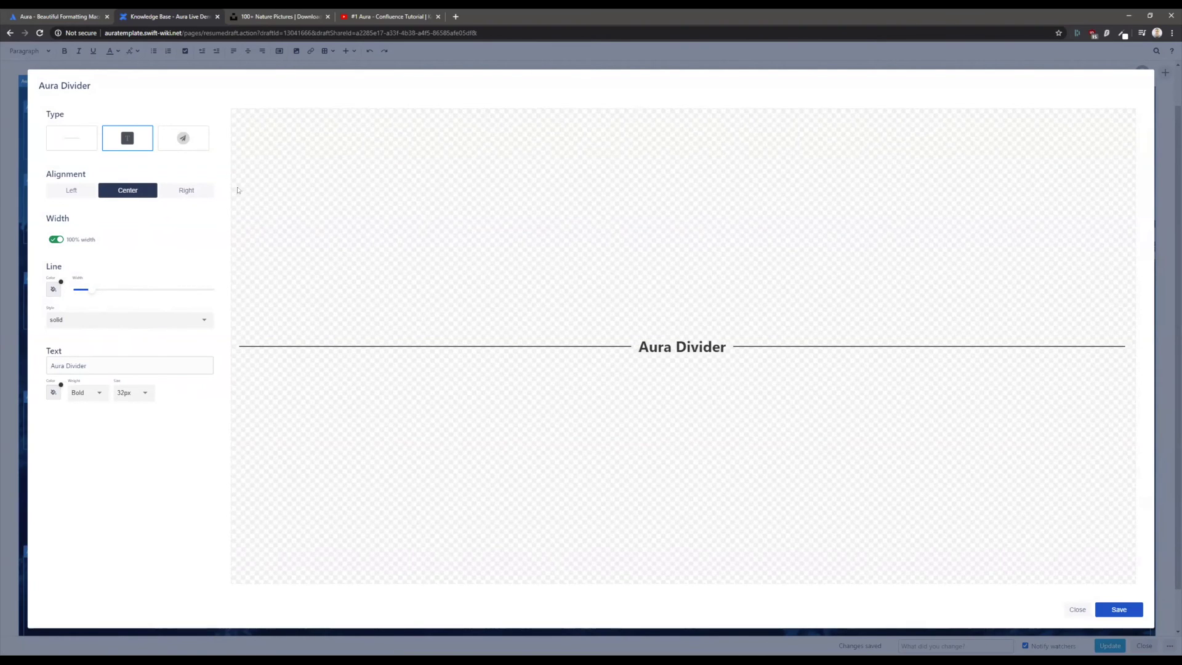
Step: Switch the divider to a 64px pink paper-plane icon
click(190, 147)
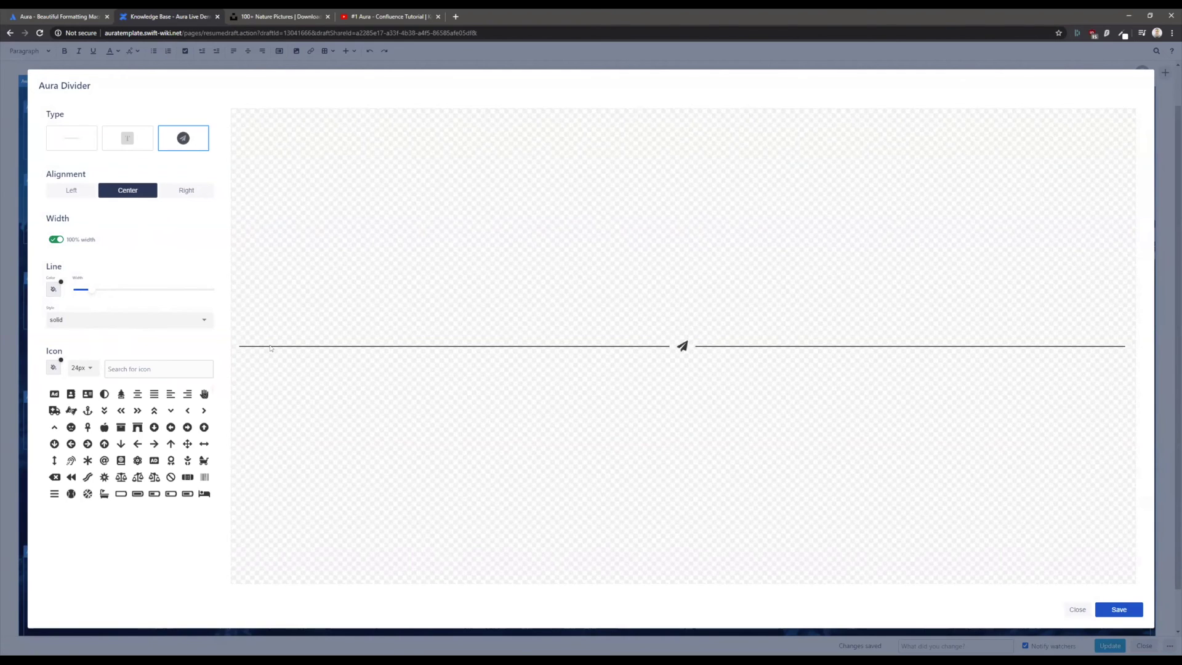
click(82, 367)
click(84, 419)
click(53, 368)
mouse_move(110, 409)
mouse_down()
mouse_move(135, 377)
mouse_move(124, 364)
mouse_up()
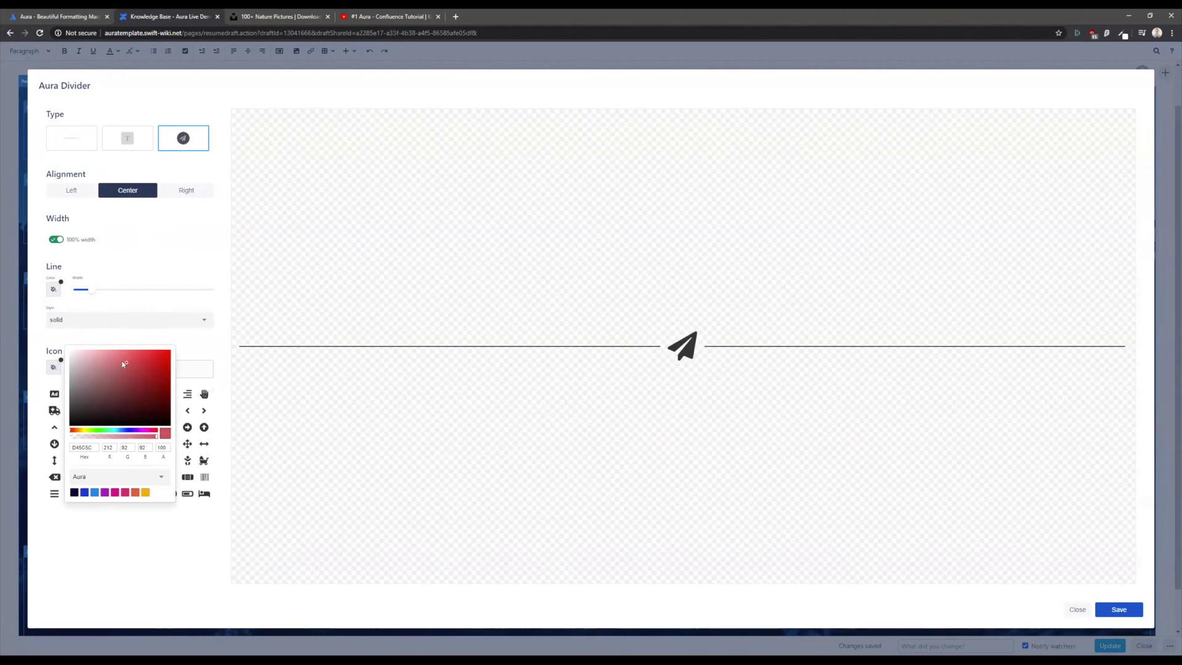
click(125, 492)
Step: Make the divider lines thicker, 850 wide instead of full width, pink, and save
drag(93, 290, 122, 289)
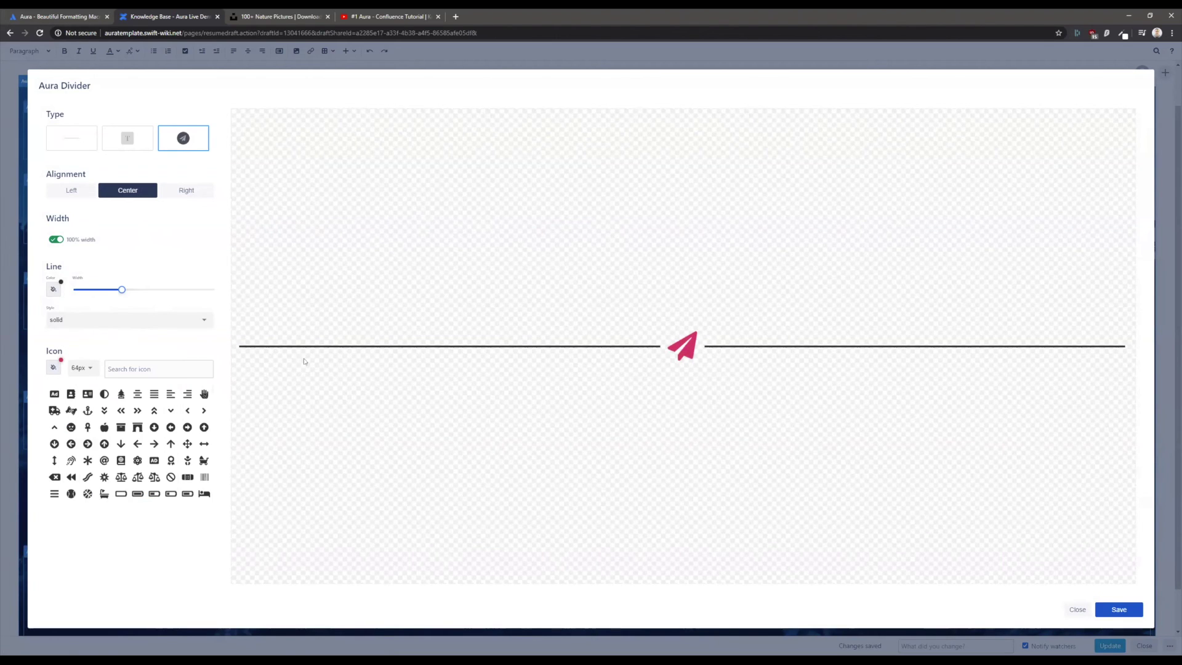
click(56, 240)
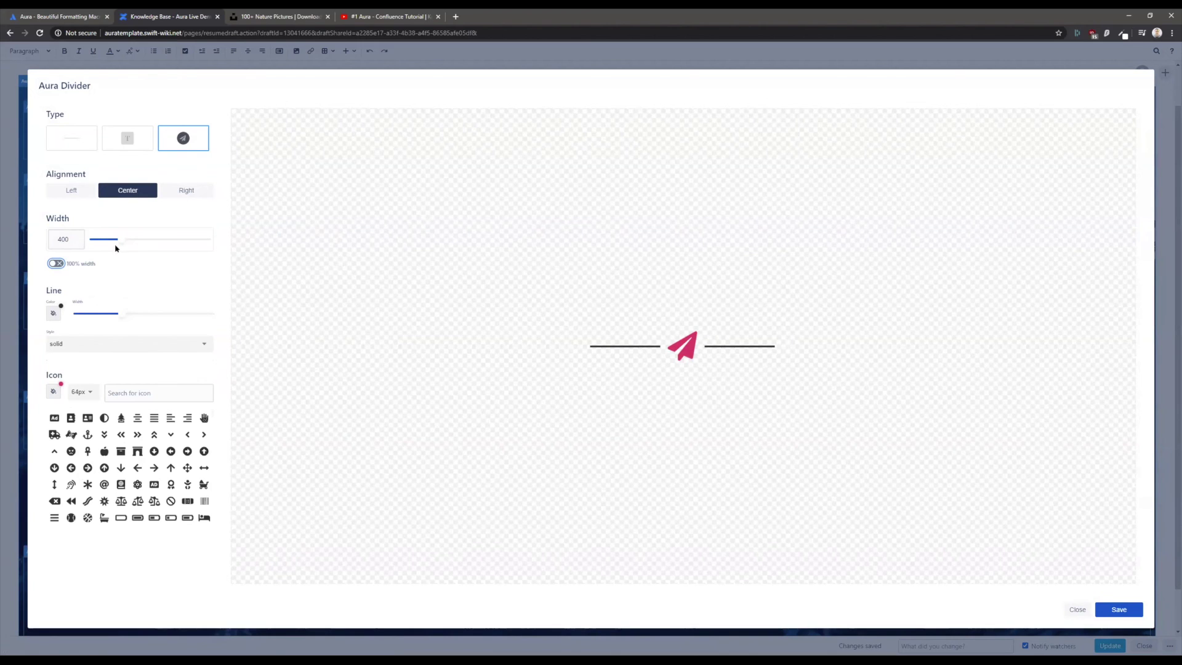
drag(119, 242, 186, 245)
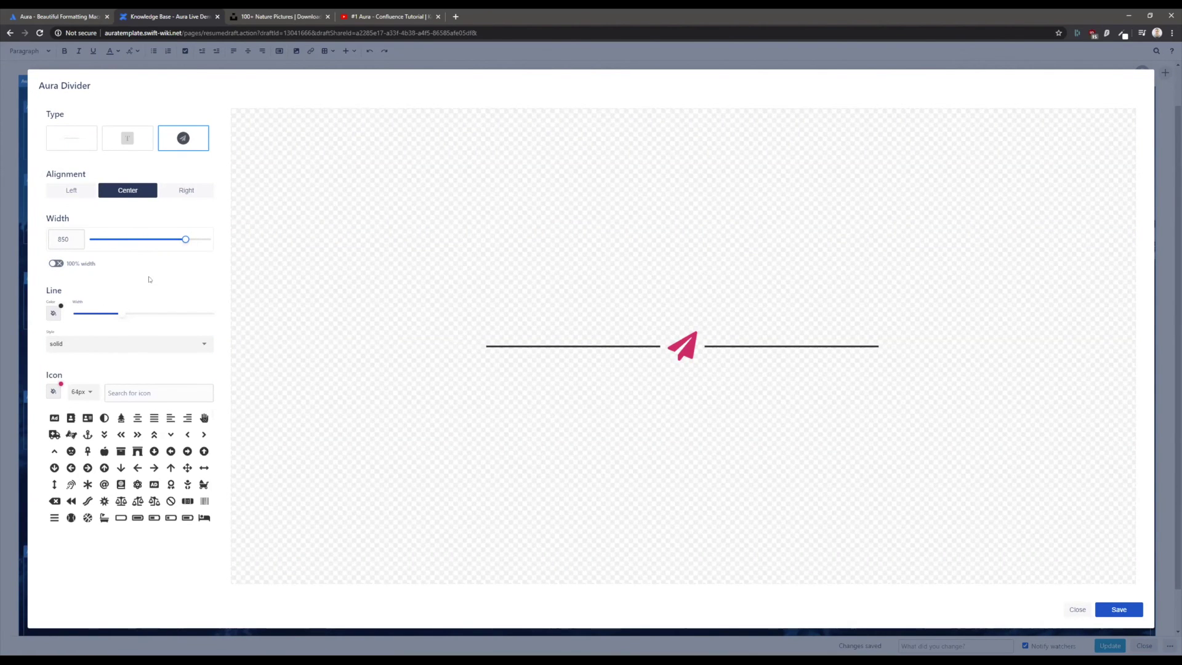
click(55, 319)
click(124, 440)
click(688, 288)
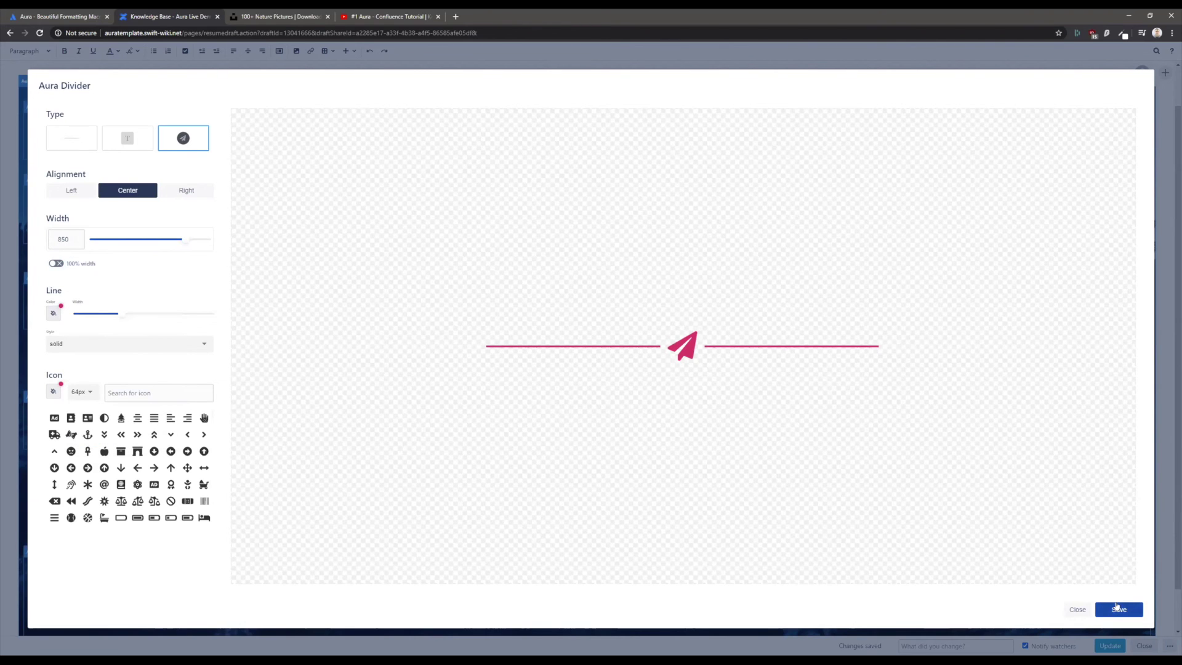
click(1117, 609)
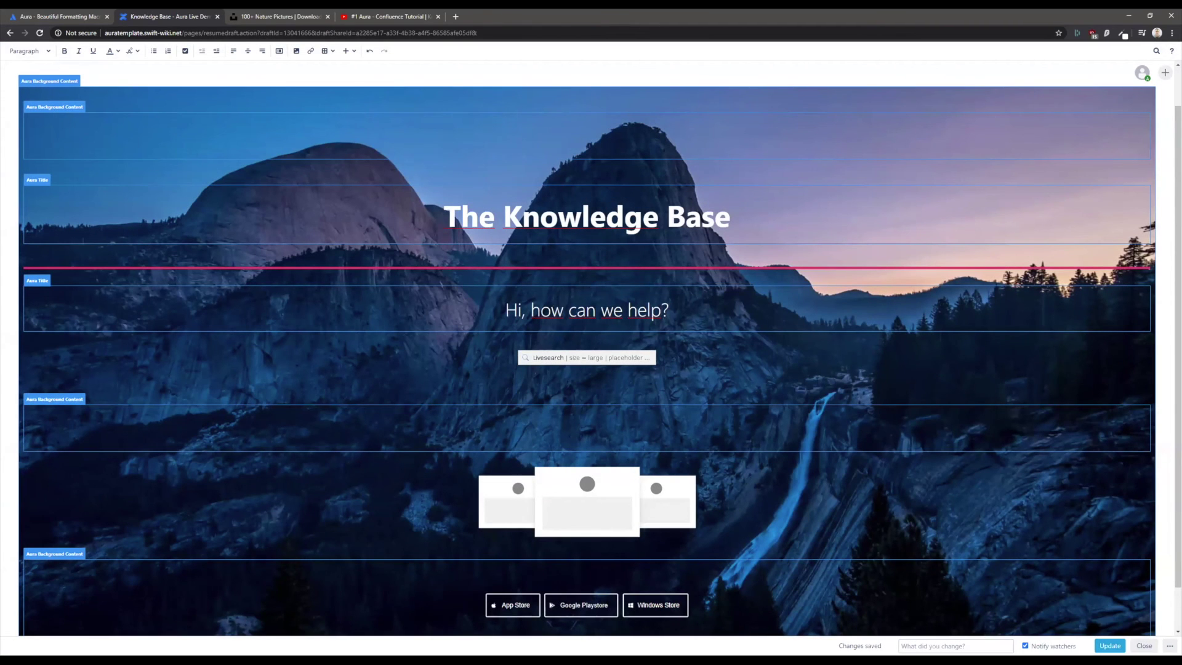
Step: Publish the Knowledge Base page with Update and scroll through the result
click(1109, 645)
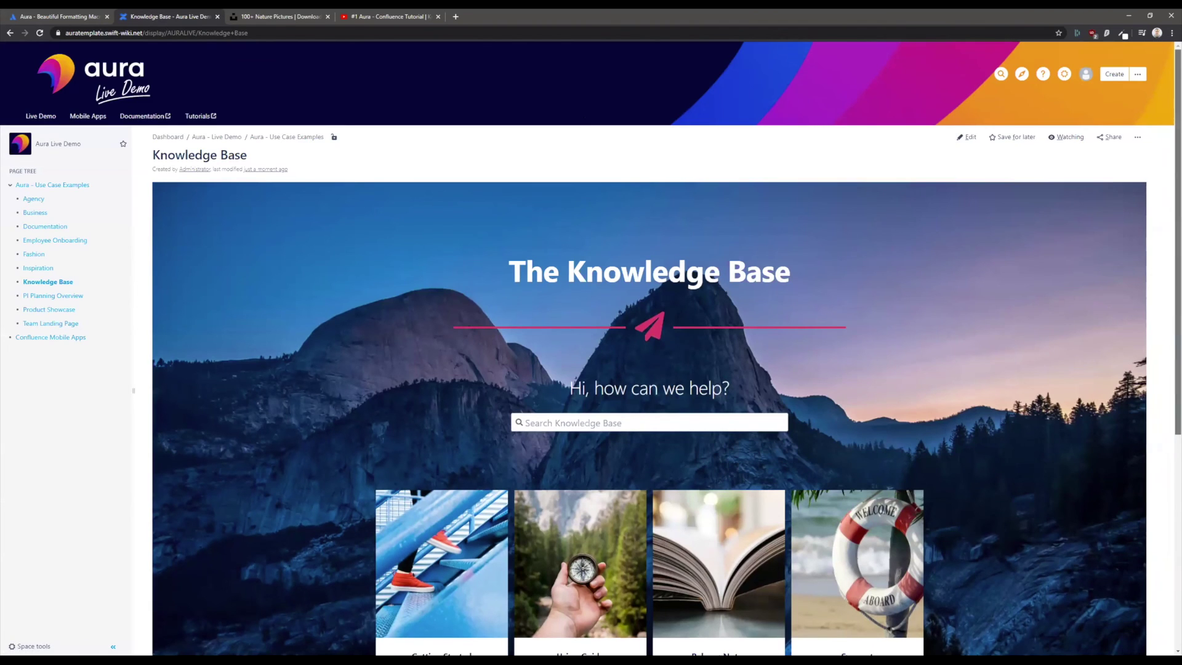
scroll(648, 347, down, 3)
scroll(649, 348, down, 3)
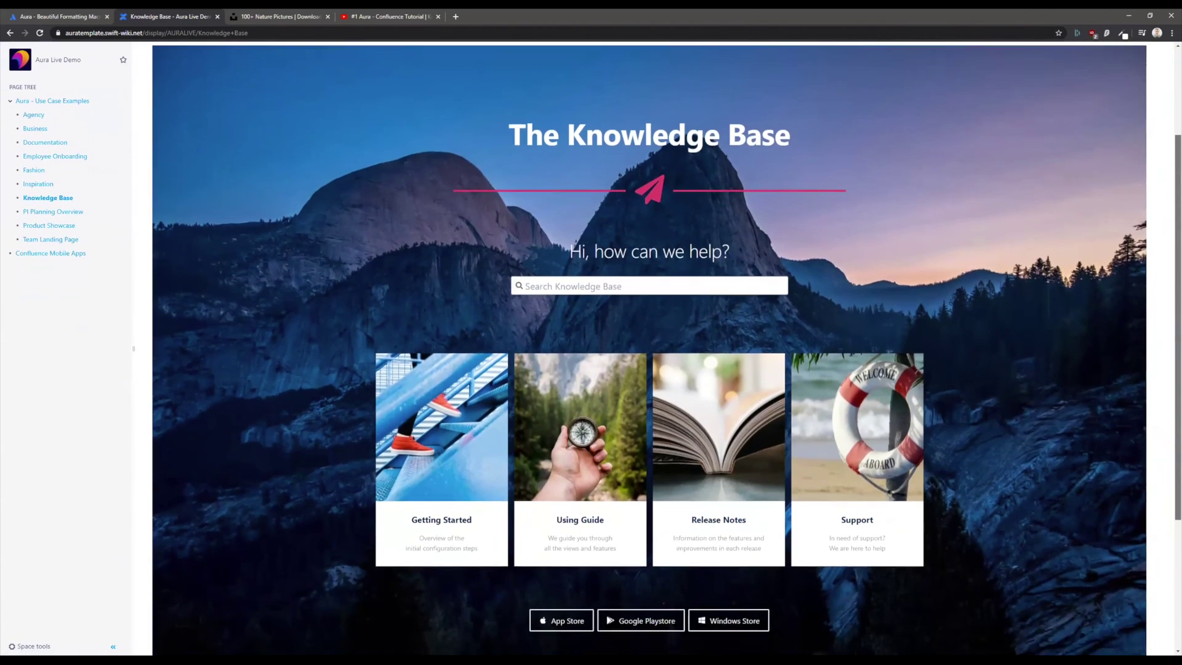
scroll(649, 348, up, 1)
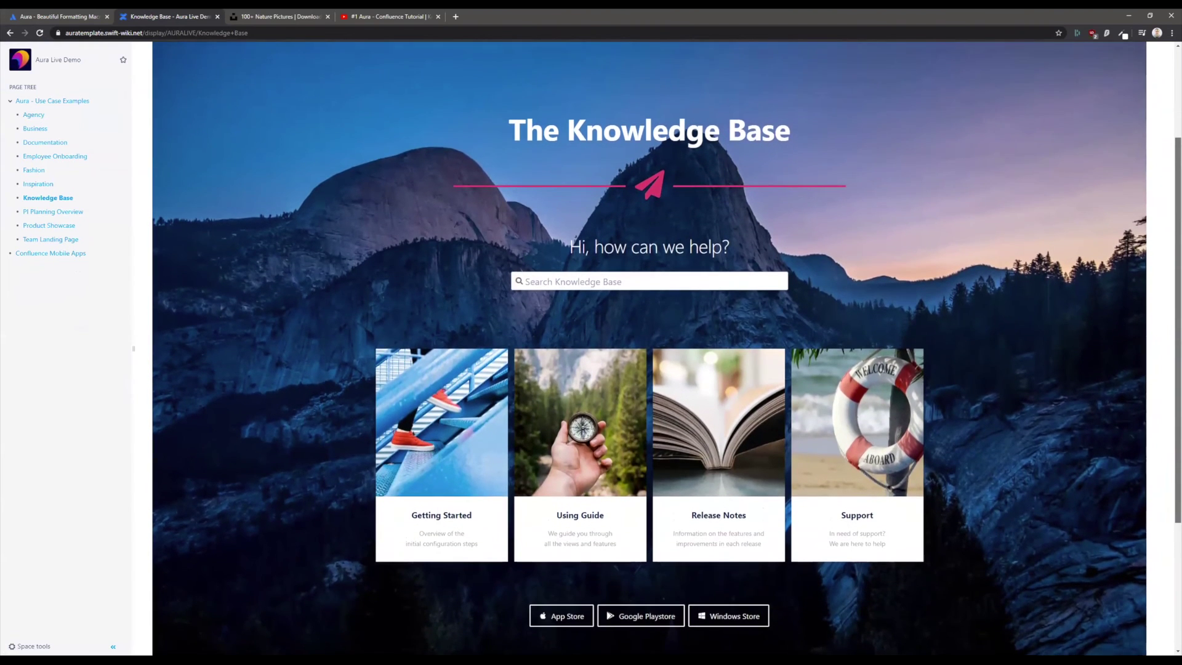
scroll(648, 264, up, 3)
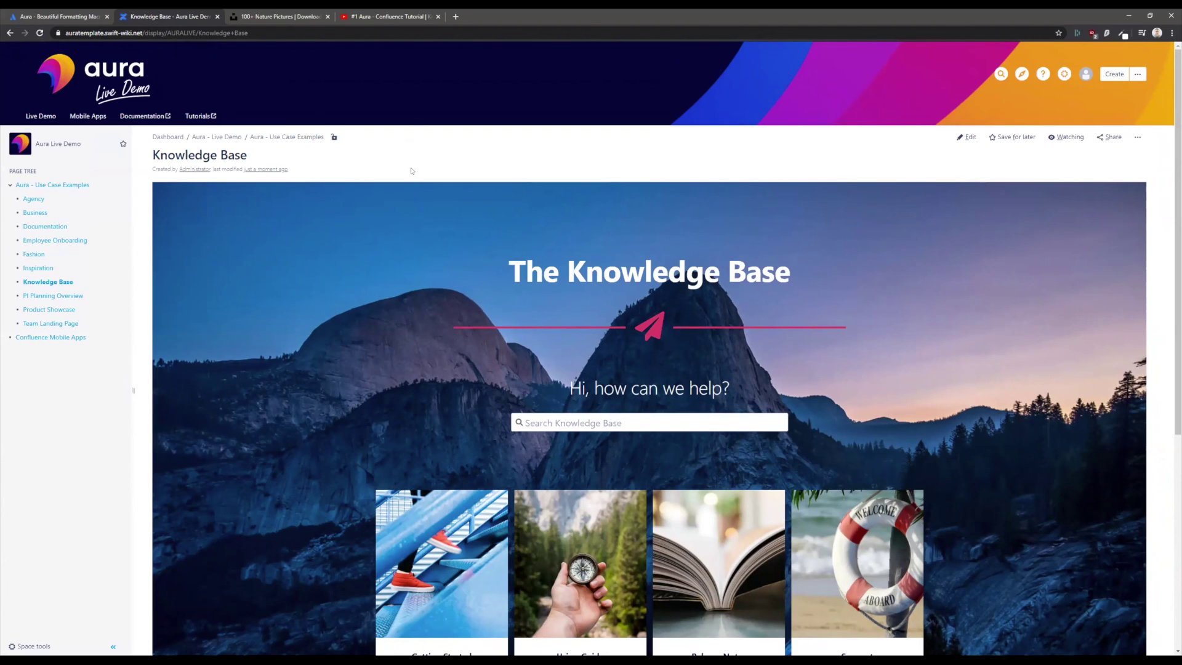
Step: Glance at the tutorial video tab, then return and review the published page again
click(384, 17)
click(159, 32)
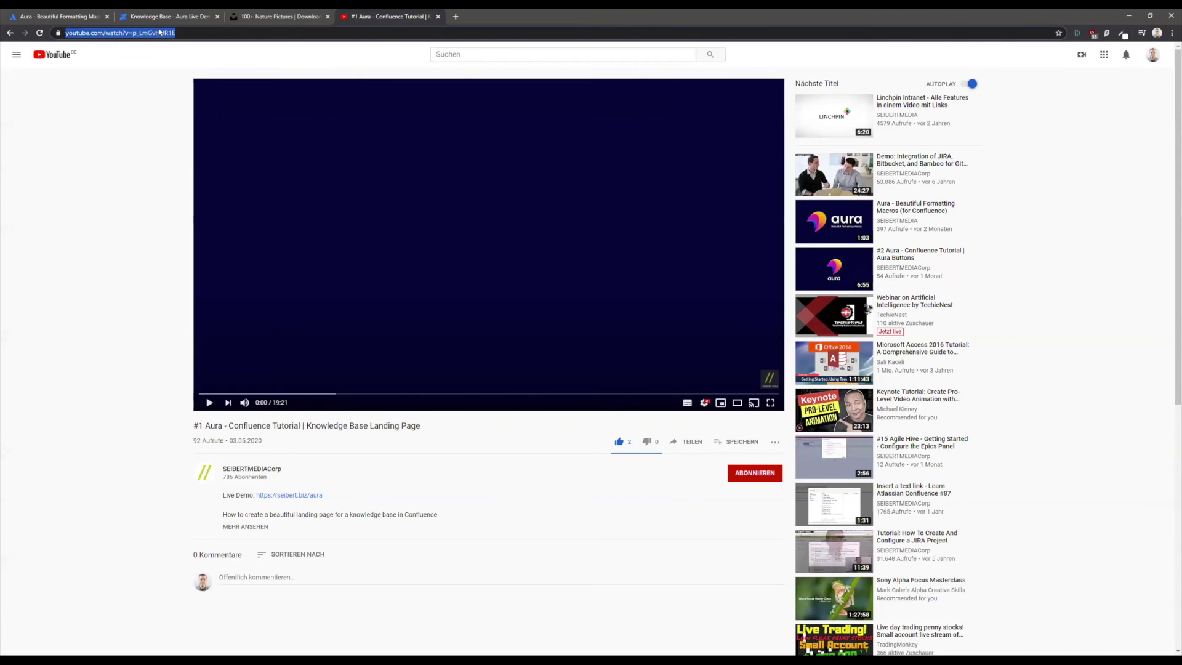
click(160, 19)
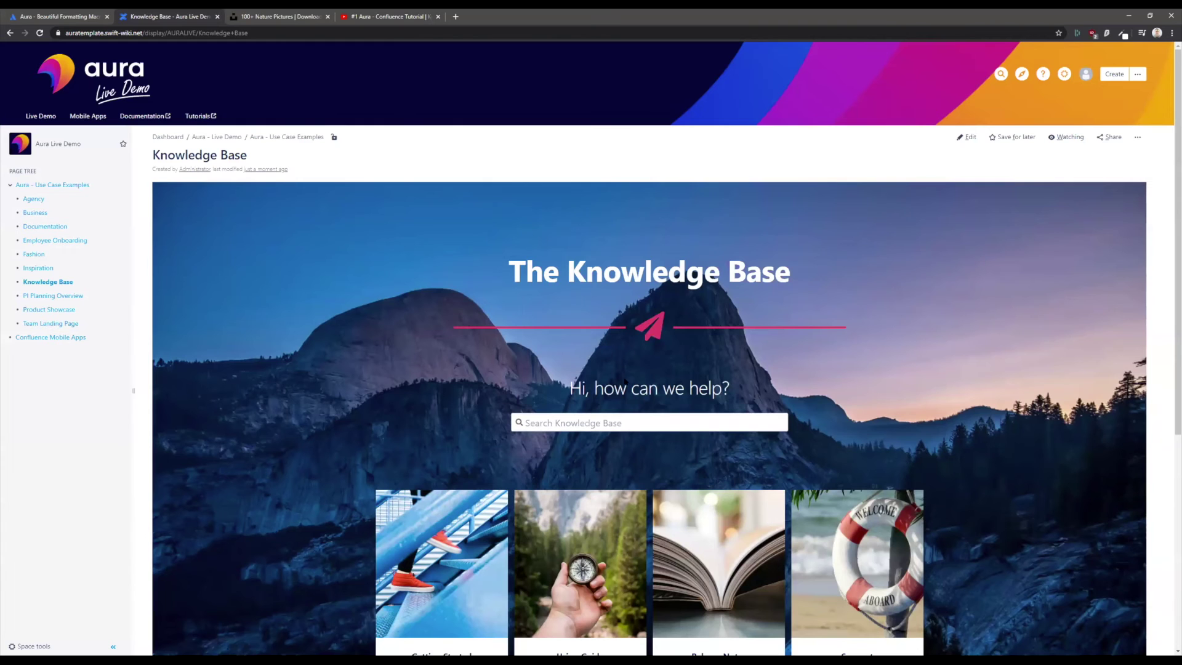
scroll(768, 274, down, 2)
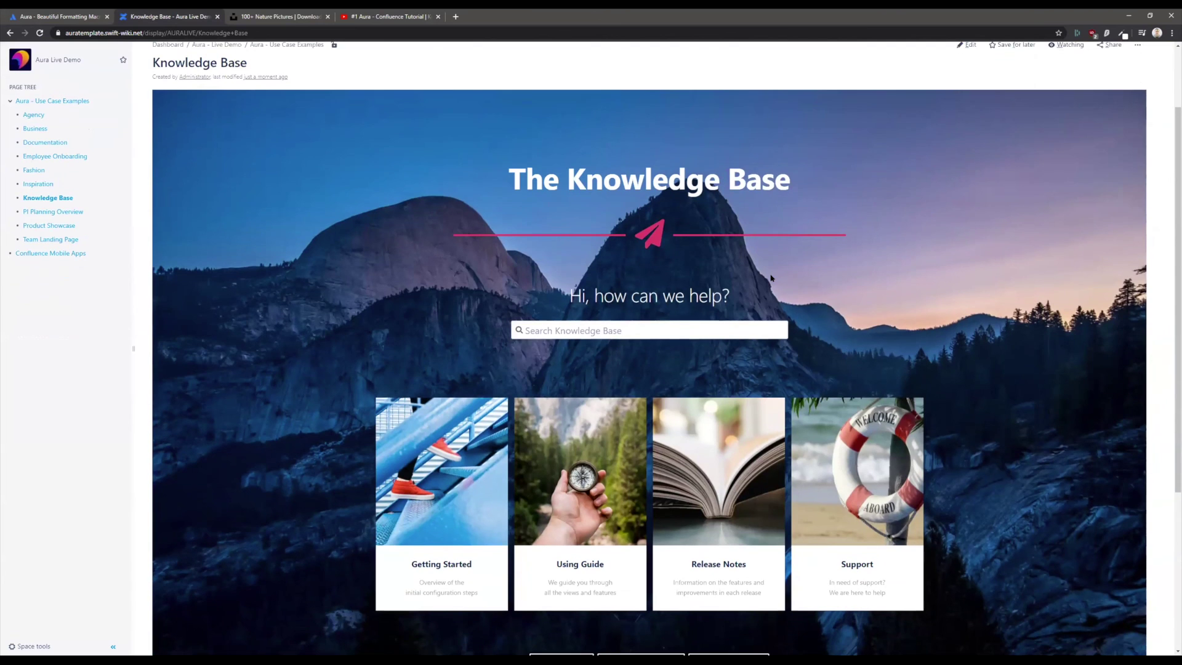
scroll(771, 279, up, 2)
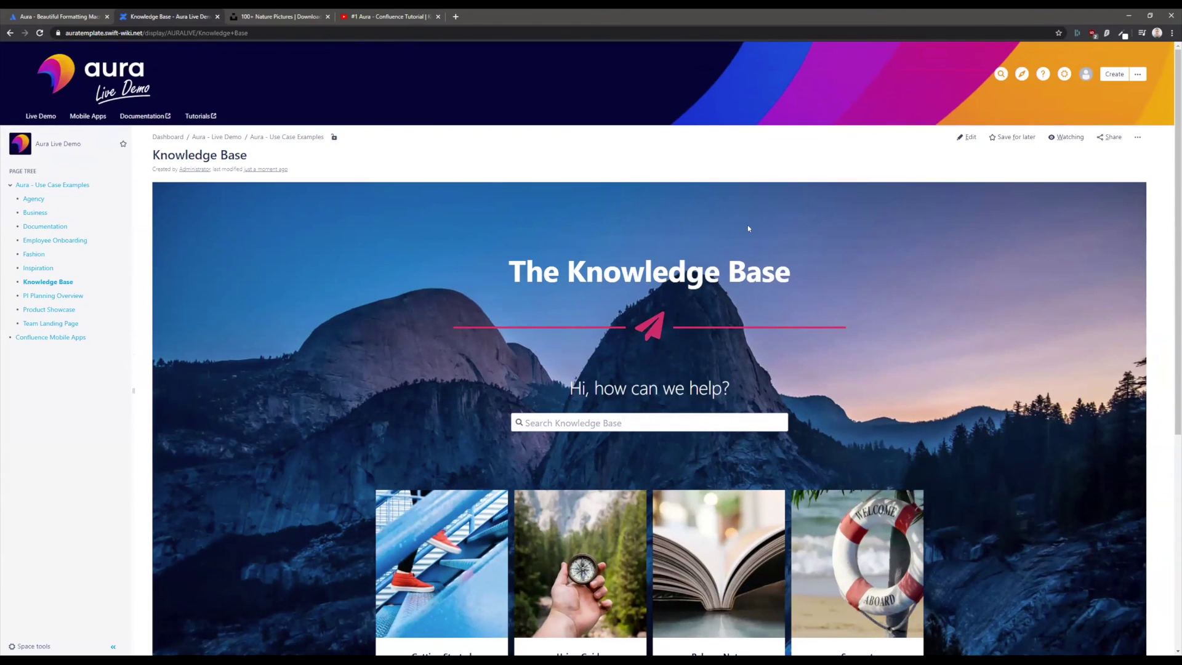
scroll(770, 257, down, 2)
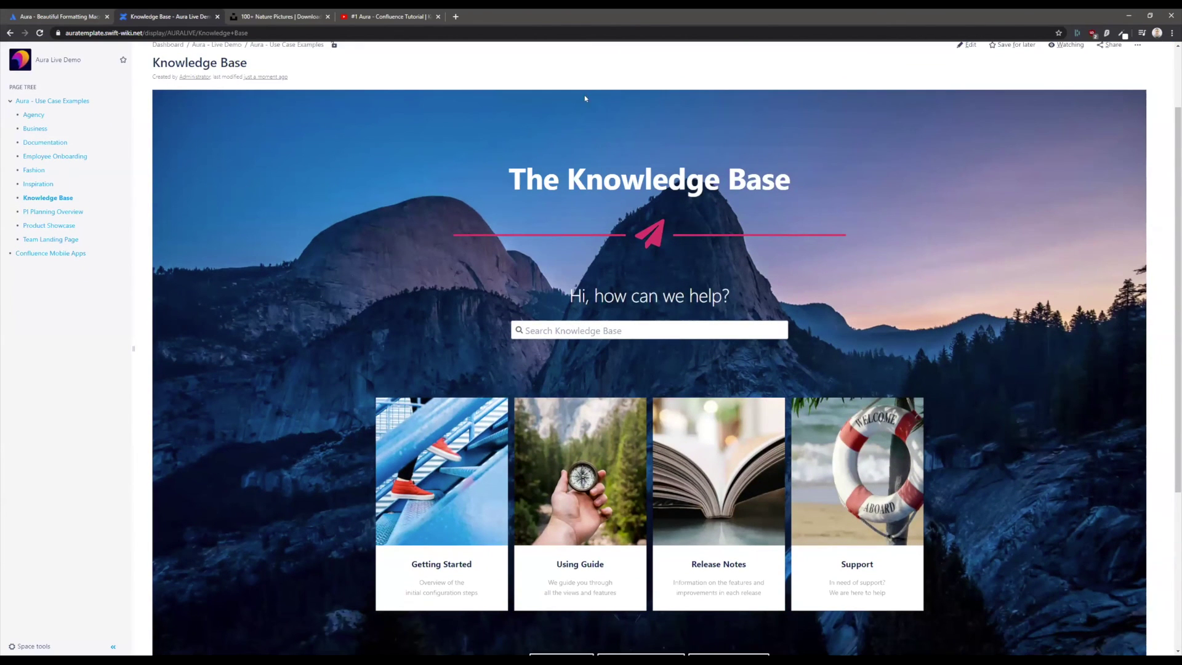
scroll(861, 308, up, 2)
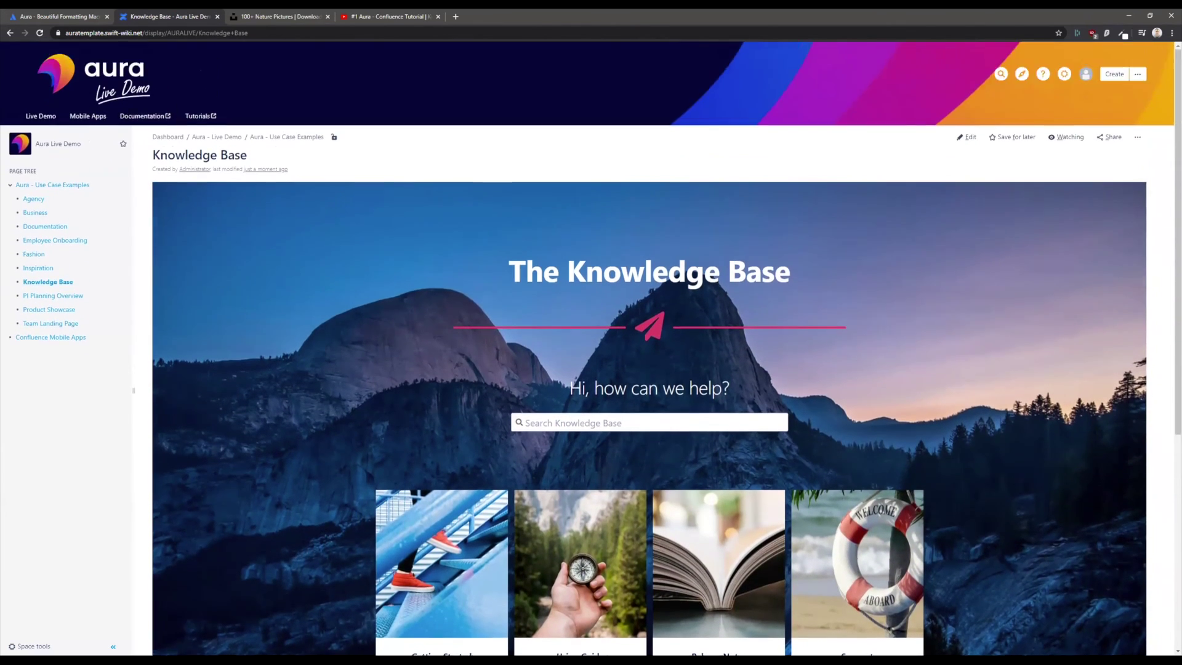
Step: Switch to the Aura - Beautiful Formatting Macros Marketplace tab and view its top
click(74, 16)
scroll(444, 488, down, 3)
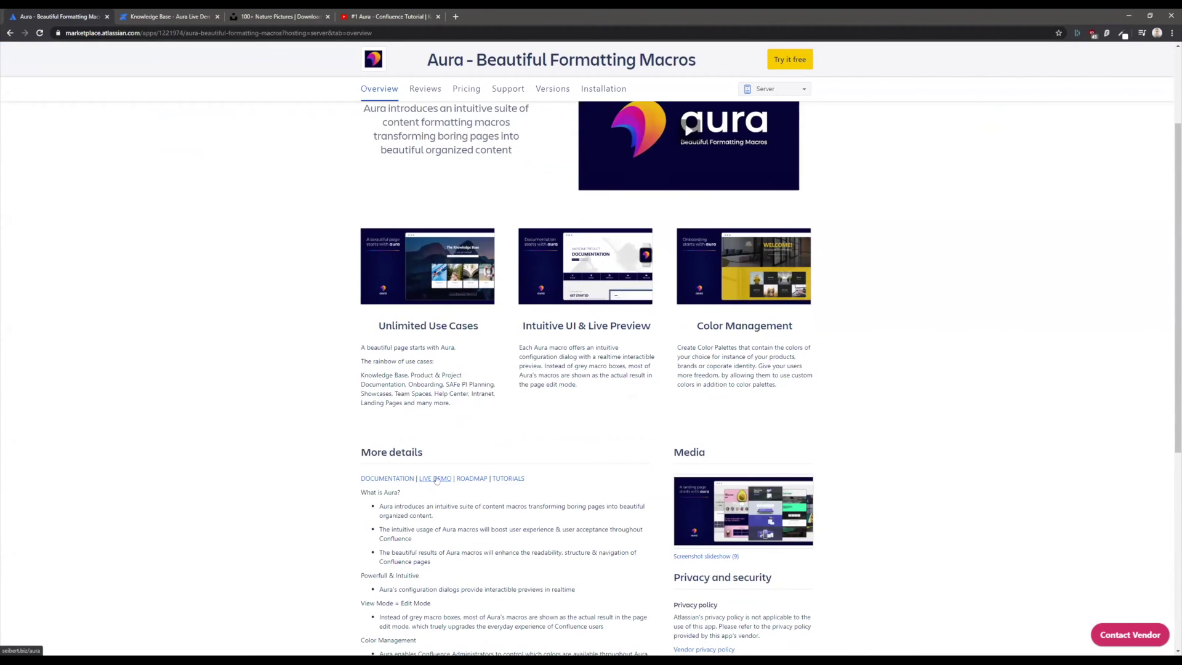
scroll(654, 453, up, 3)
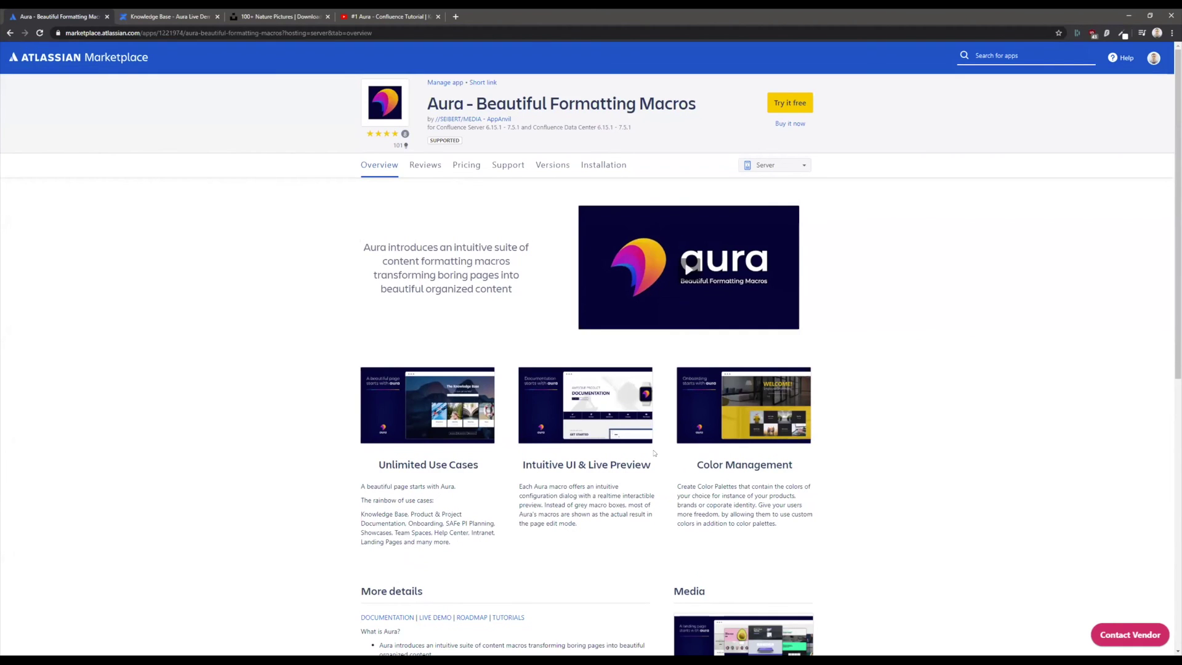